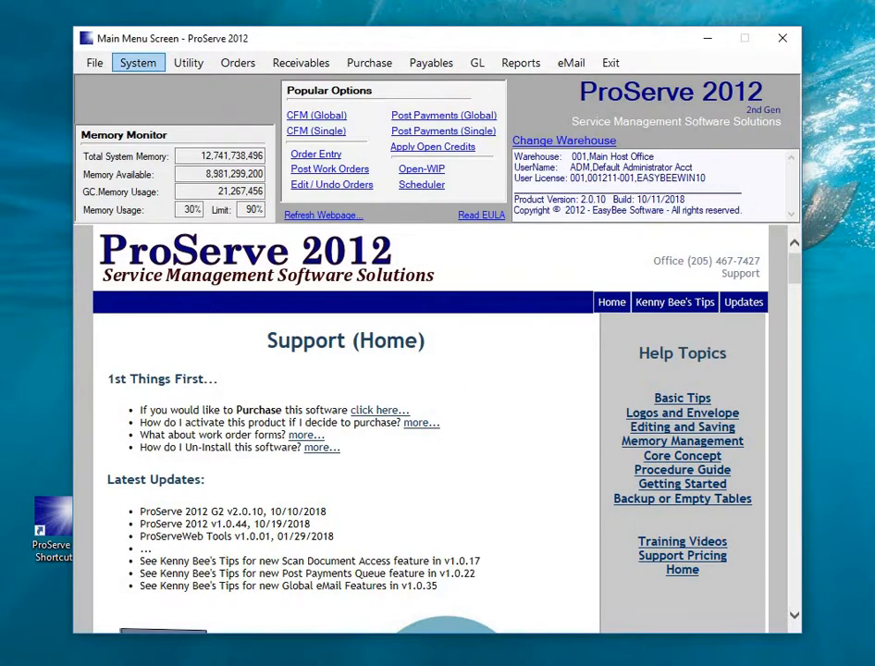
# - Open the Main Host Office warehouse setup record for editing and move through its address fields
pyautogui.click(138, 62)
pyautogui.click(188, 82)
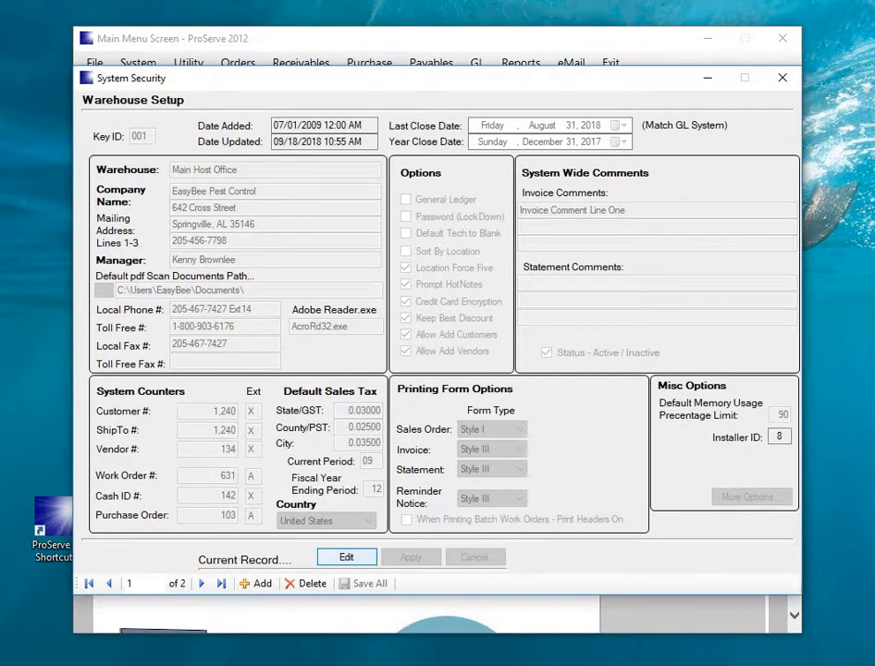
pyautogui.click(347, 557)
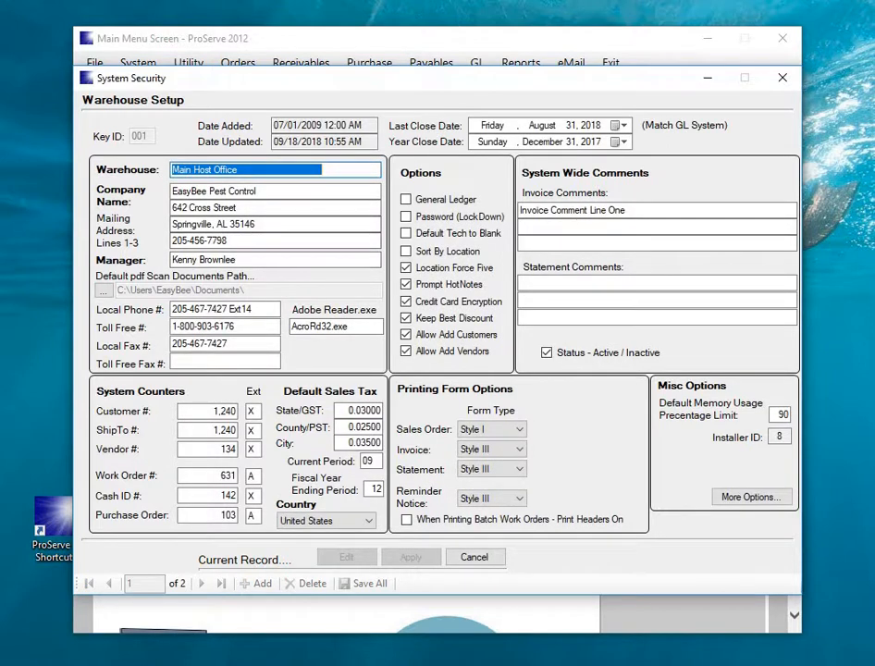
pyautogui.press('Tab')
pyautogui.press('Tab')
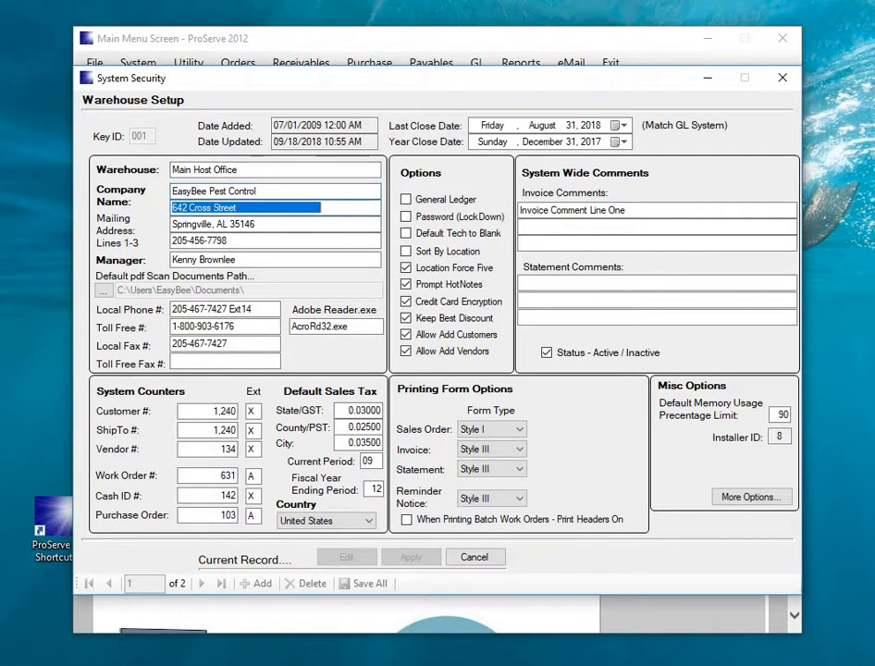
pyautogui.press('Tab')
pyautogui.press('Tab')
pyautogui.press('Tab')
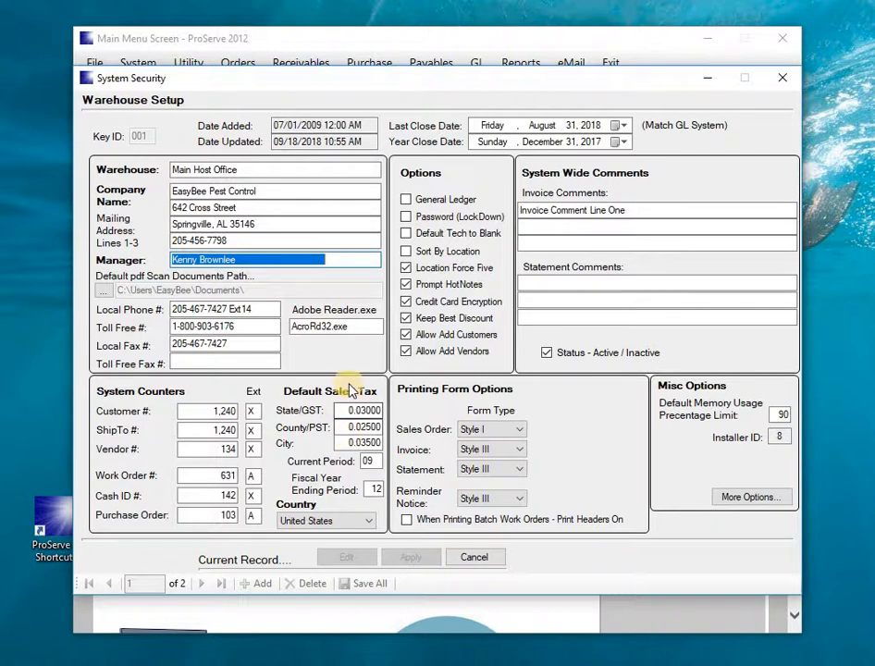
# - Step through the invoice and statement comment lines, then bring up the warehouse's extended options
pyautogui.click(559, 212)
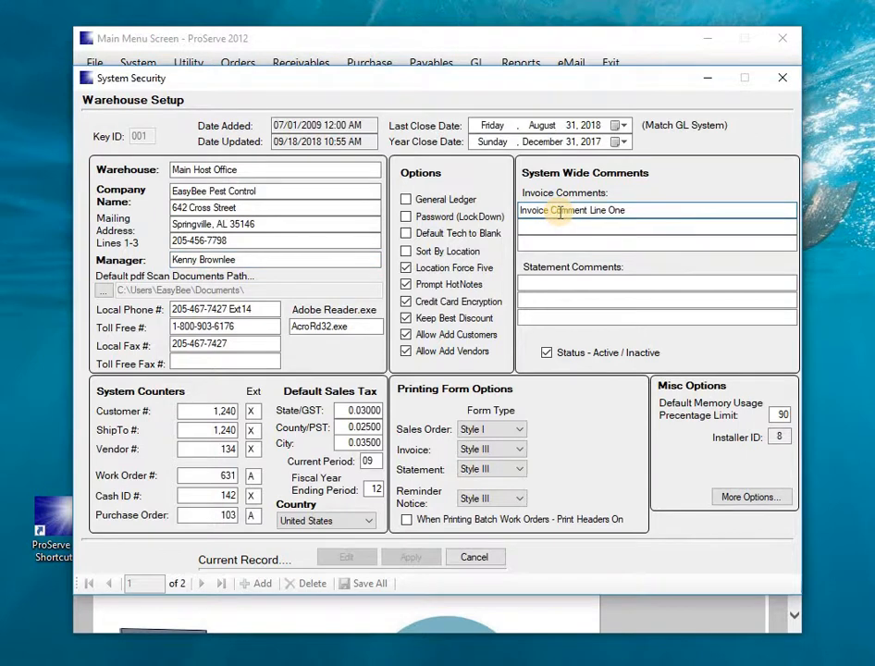
pyautogui.click(565, 285)
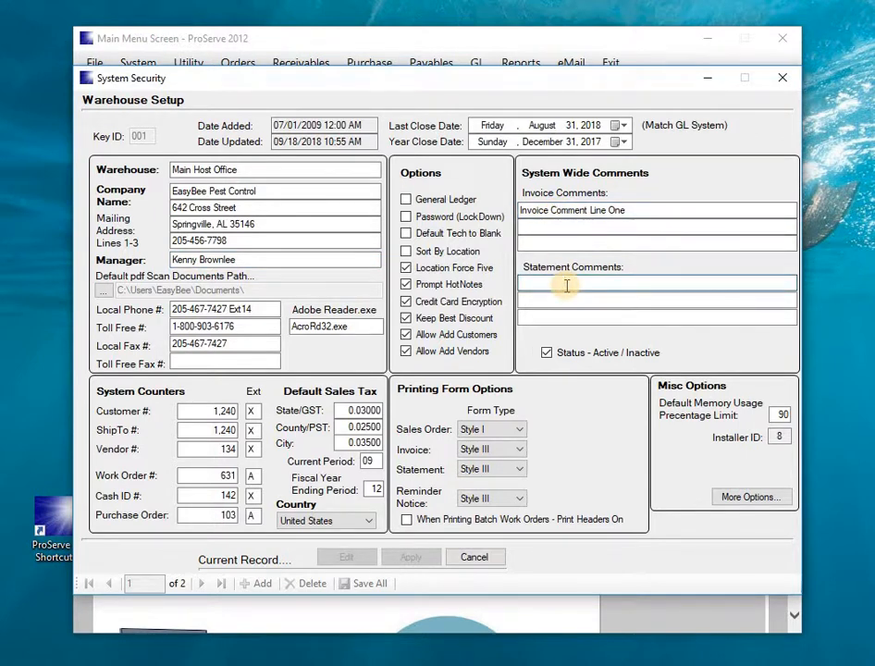
pyautogui.click(730, 498)
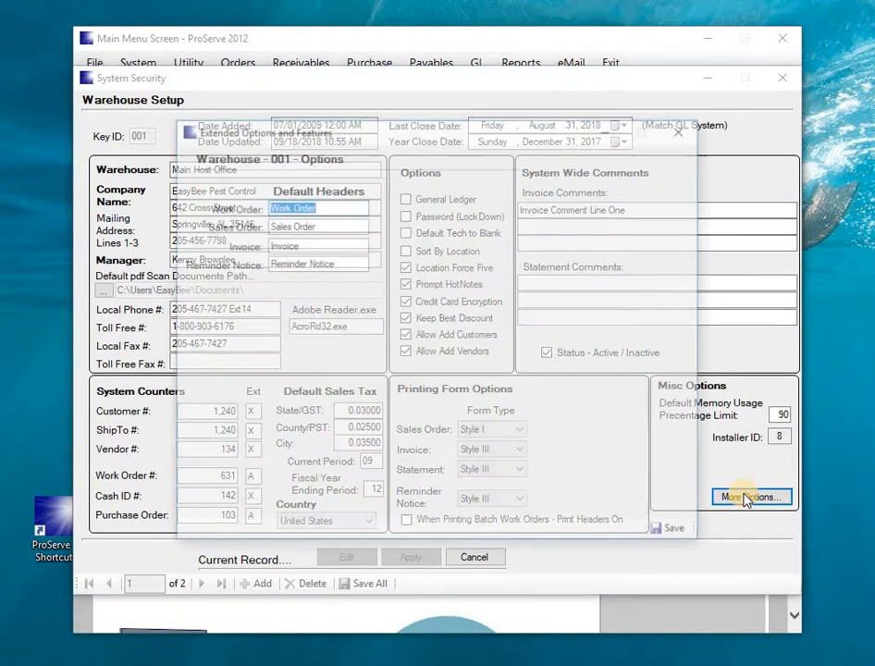
# - Review the Sales Order, Invoice and Reminder Notice default headers, then close both windows without saving
pyautogui.click(362, 224)
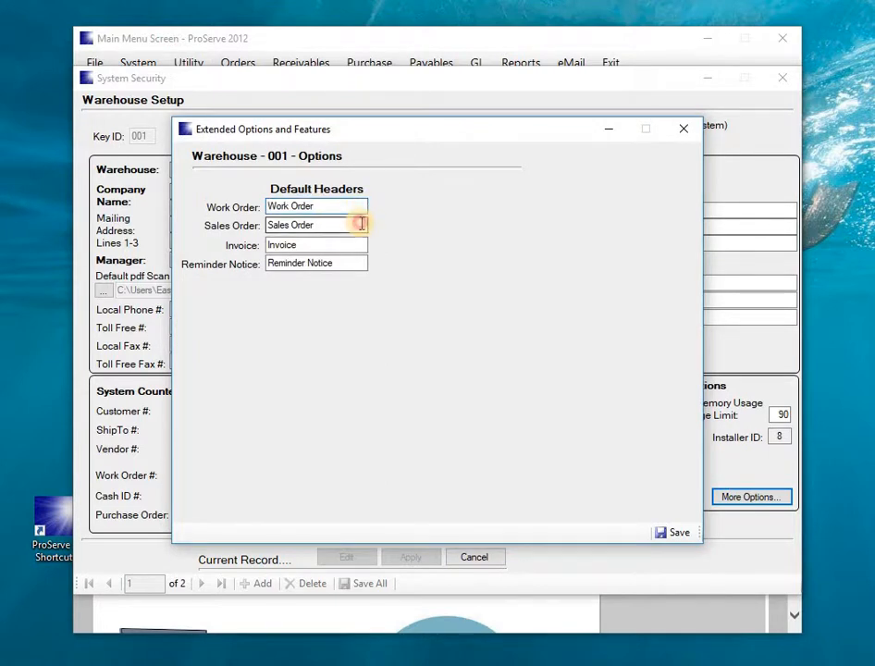
pyautogui.click(360, 243)
pyautogui.click(358, 258)
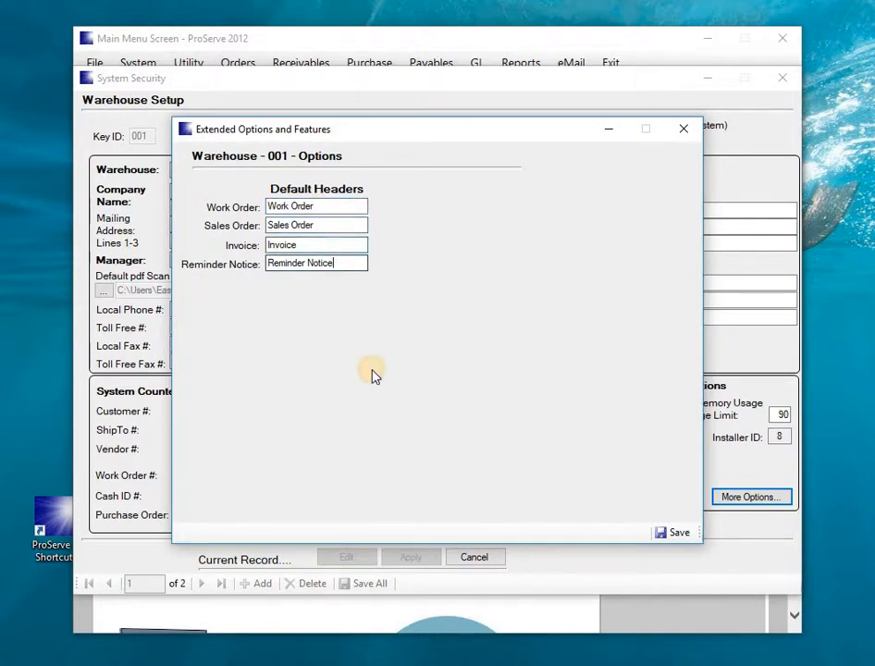
pyautogui.click(685, 131)
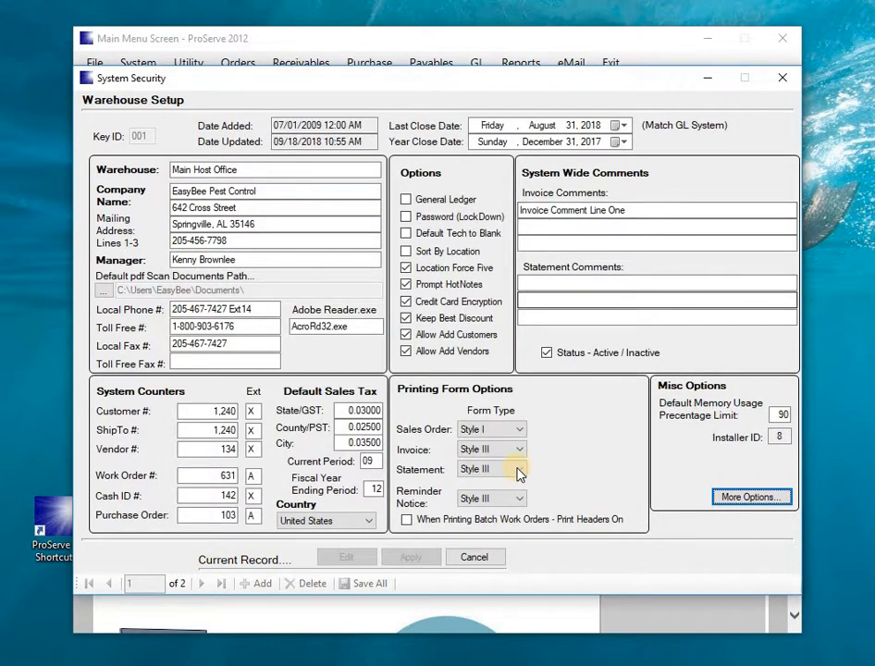
pyautogui.click(782, 78)
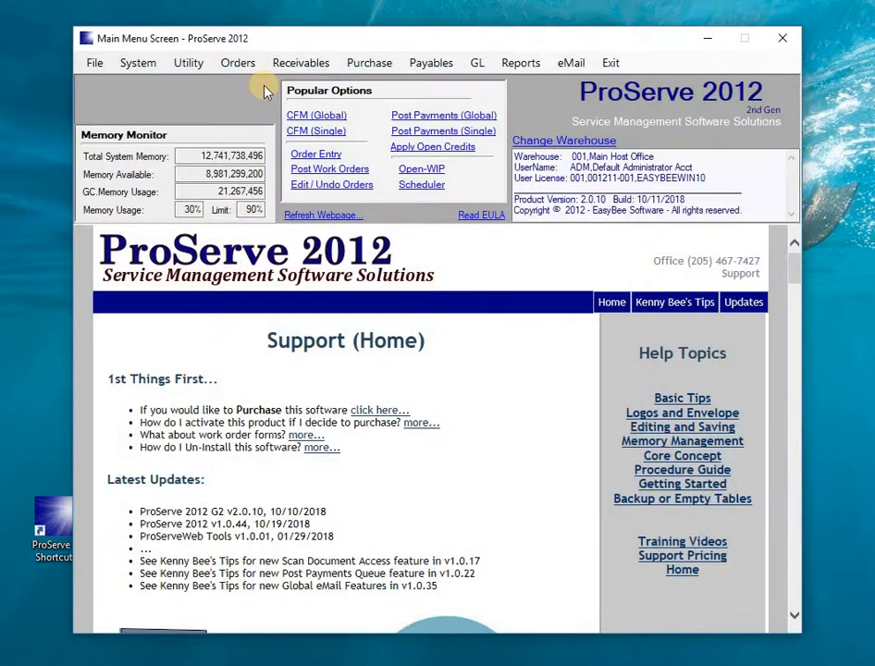
# - Open the user group setup and browse through Power Users, Basic Users and back to Administrators
pyautogui.click(137, 61)
pyautogui.moveTo(156, 107)
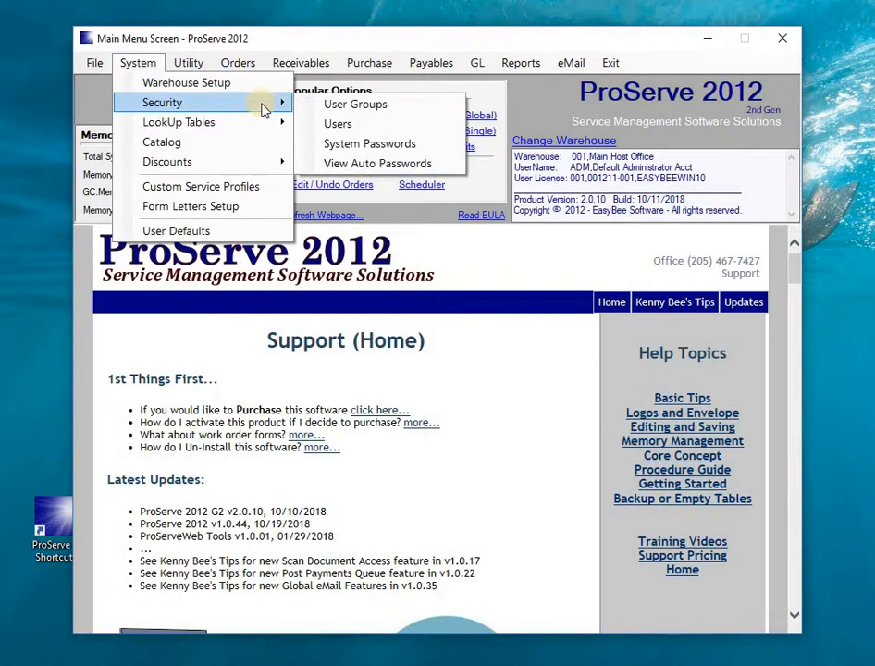
pyautogui.click(349, 106)
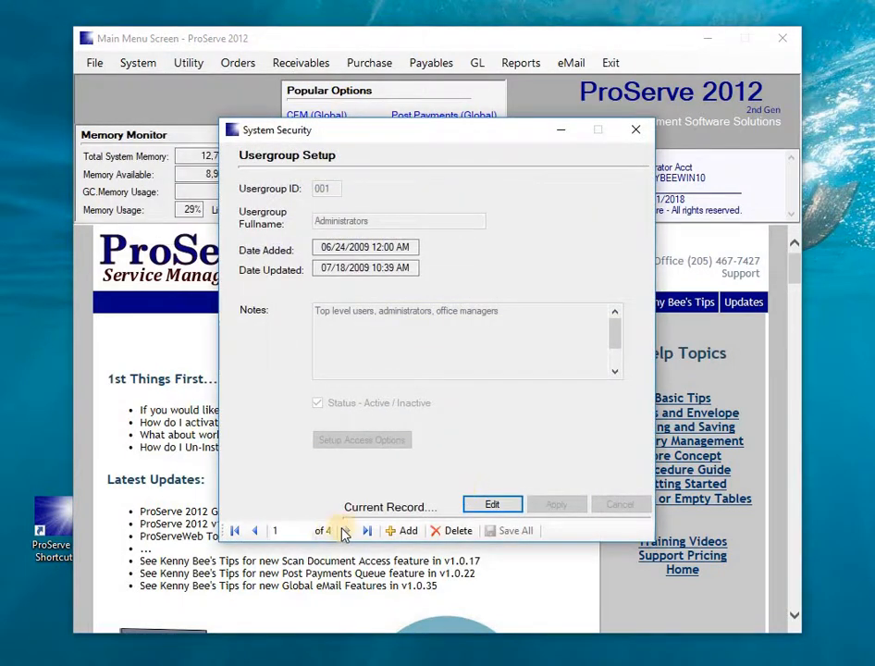
pyautogui.click(346, 531)
pyautogui.click(347, 531)
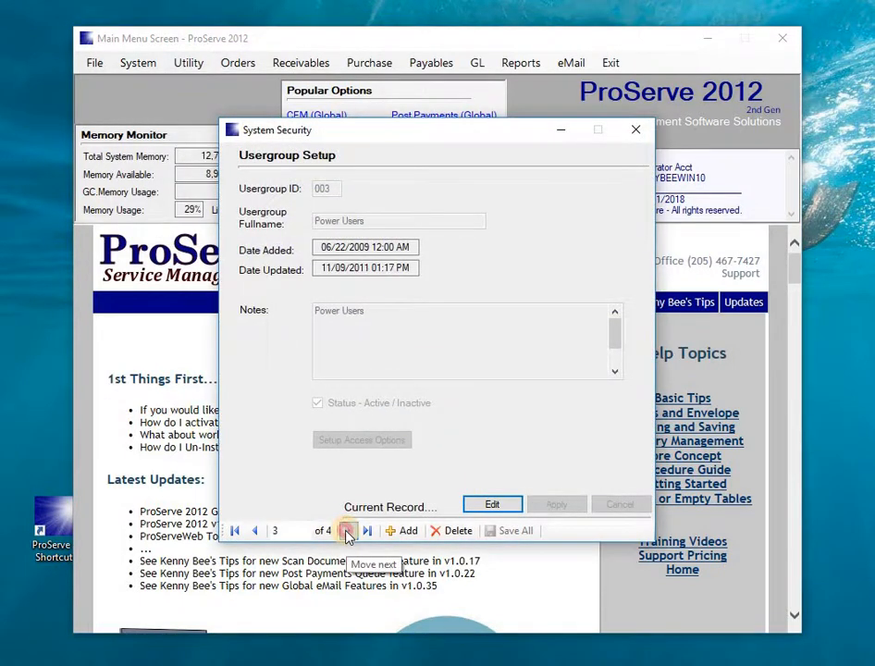
pyautogui.click(347, 531)
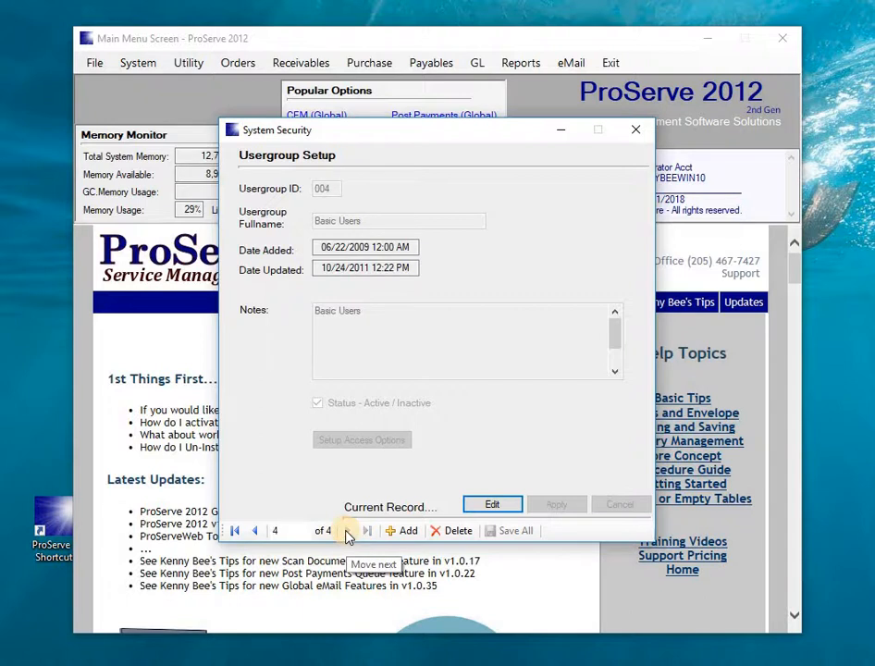
pyautogui.click(254, 531)
pyautogui.click(255, 531)
pyautogui.click(255, 531)
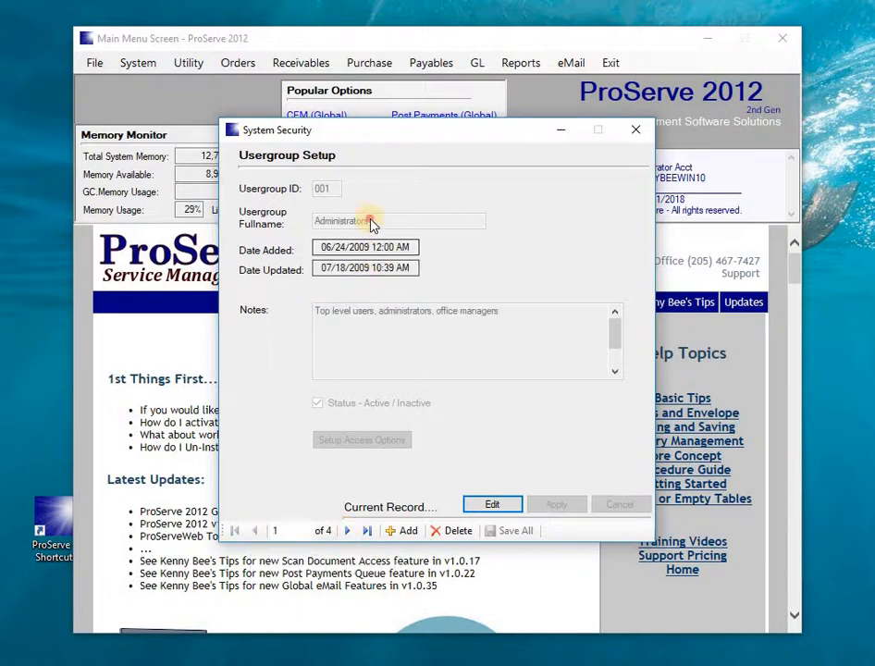
# - Cycle through the groups again, stopping on Office Managers to open its access permissions
pyautogui.click(347, 531)
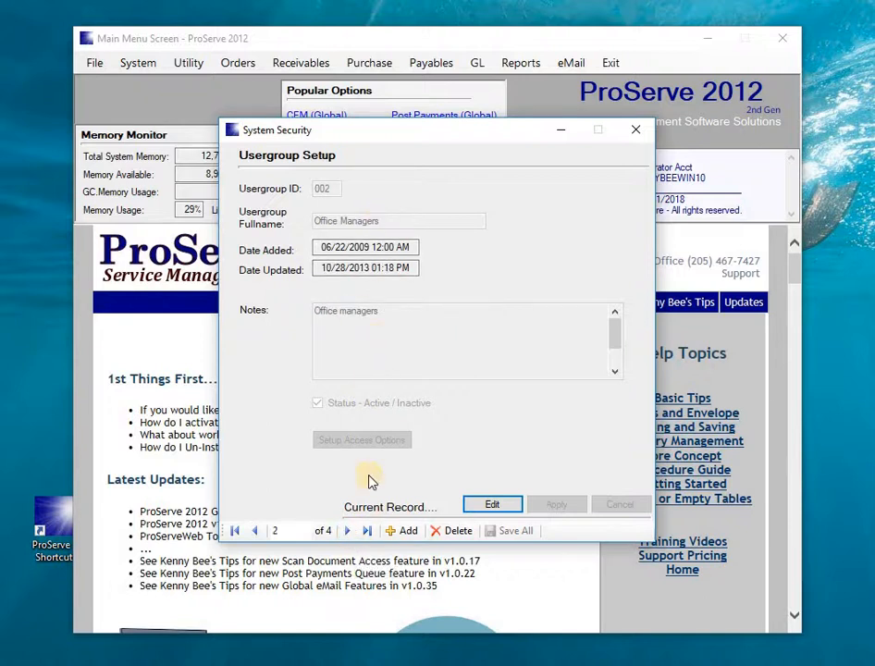
pyautogui.click(348, 531)
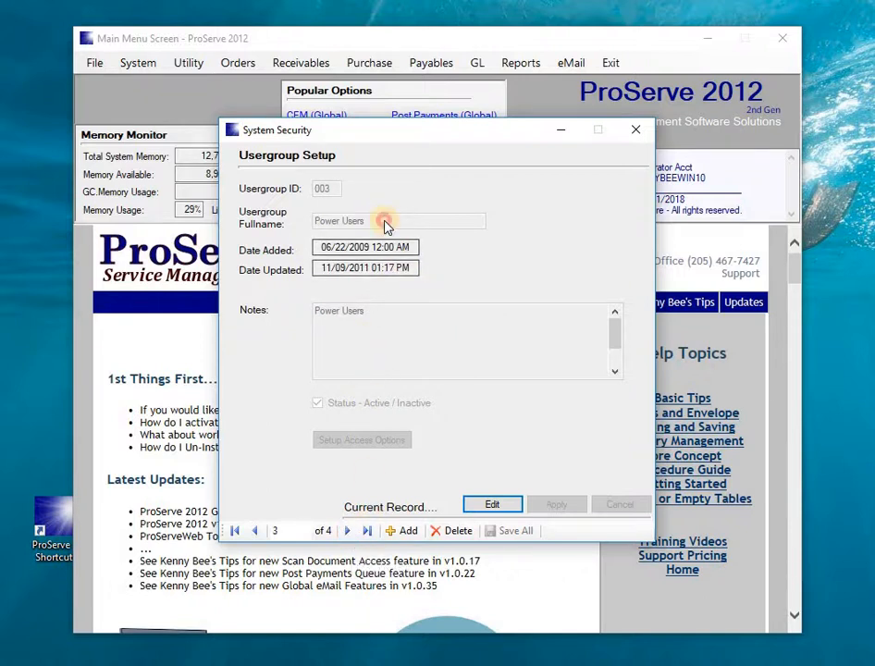
pyautogui.click(348, 531)
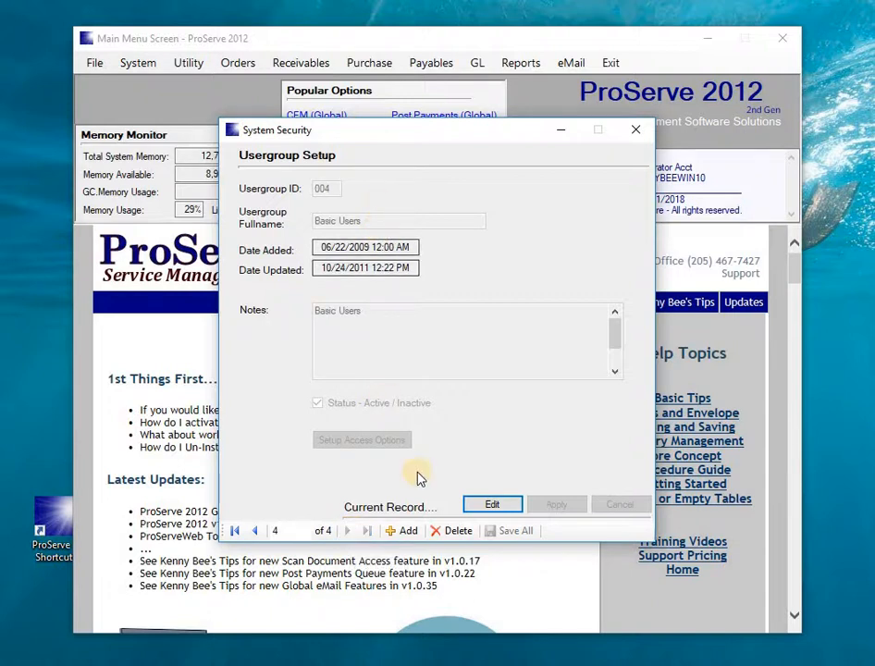
pyautogui.click(258, 531)
pyautogui.click(258, 531)
pyautogui.click(258, 531)
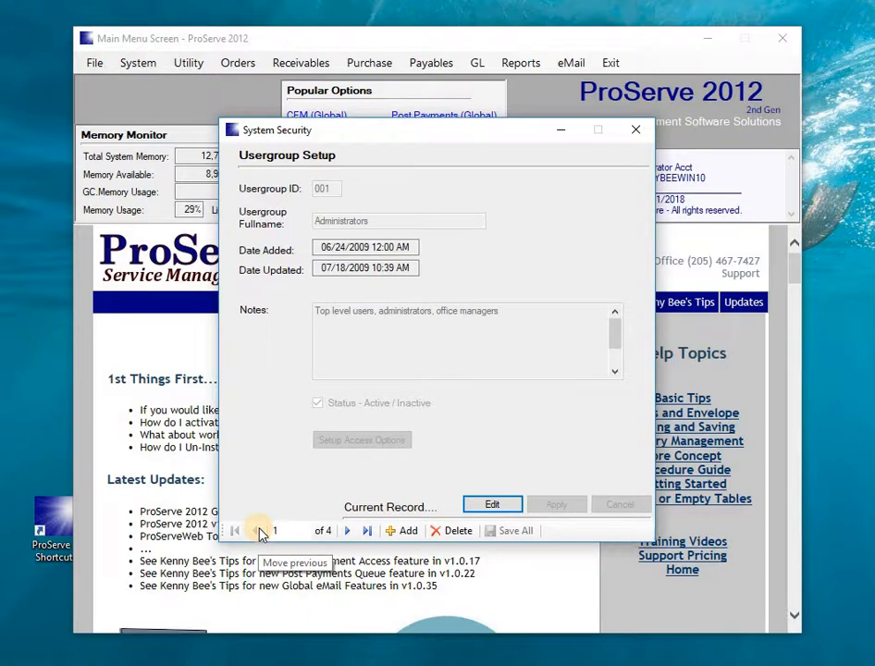
pyautogui.click(347, 533)
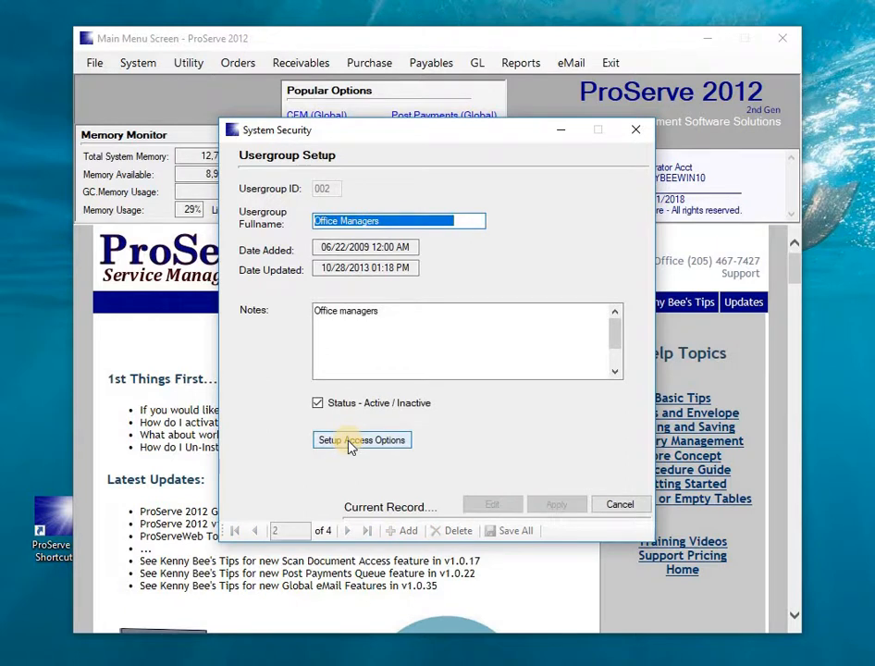
pyautogui.click(352, 446)
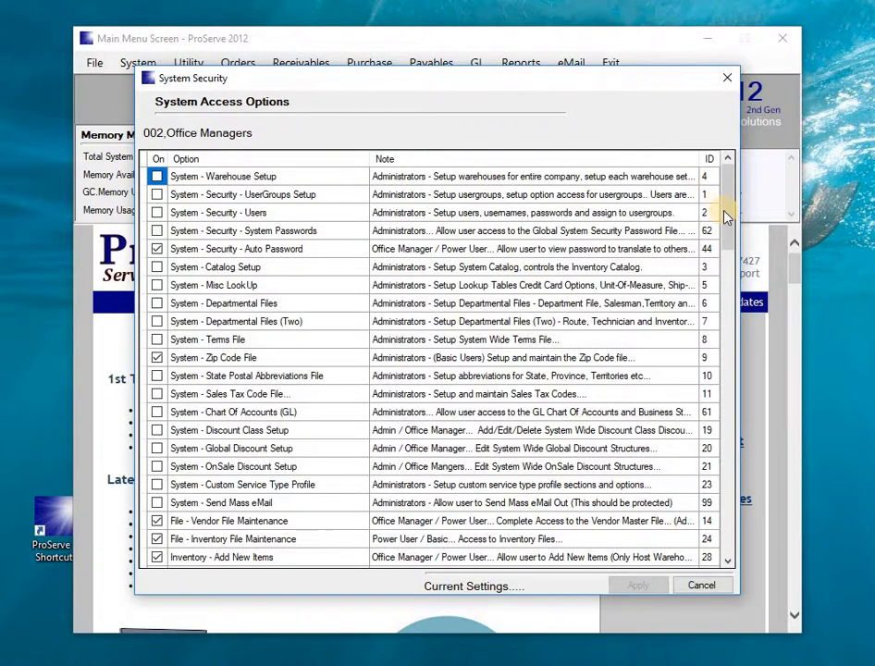
pyautogui.scroll(-1, 726, 245)
pyautogui.moveTo(727, 250); pyautogui.dragTo(726, 317)
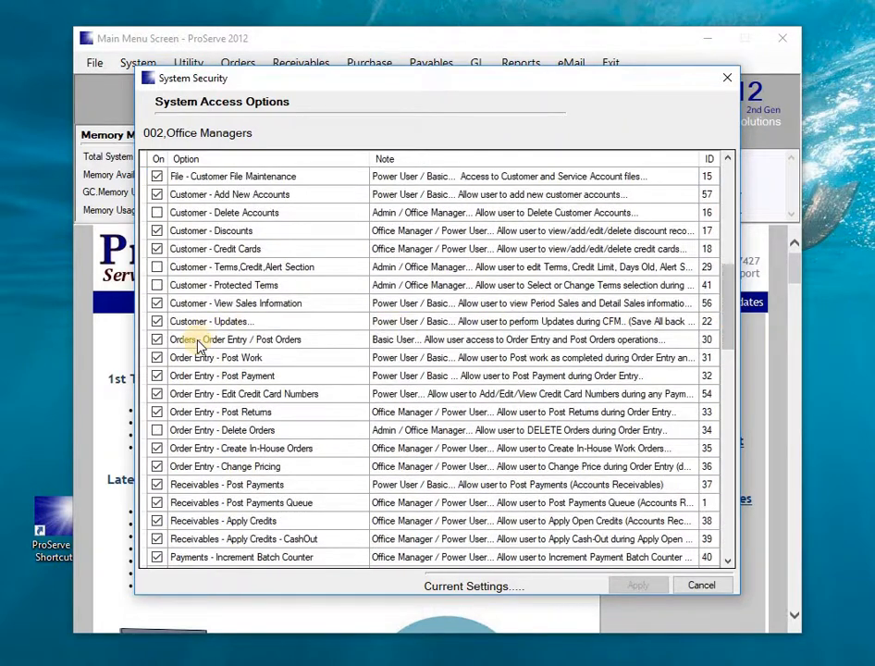
pyautogui.click(267, 340)
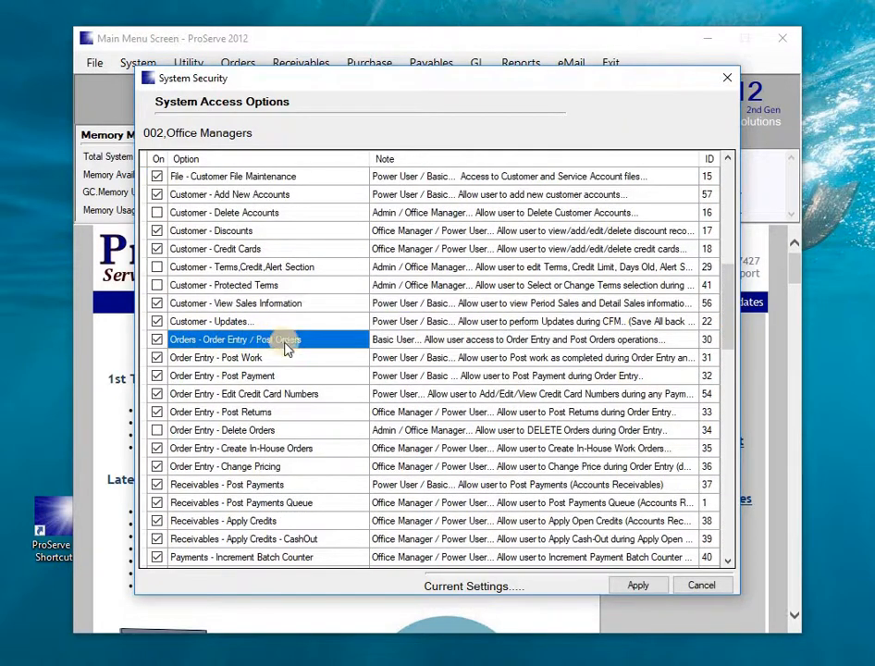
pyautogui.click(212, 360)
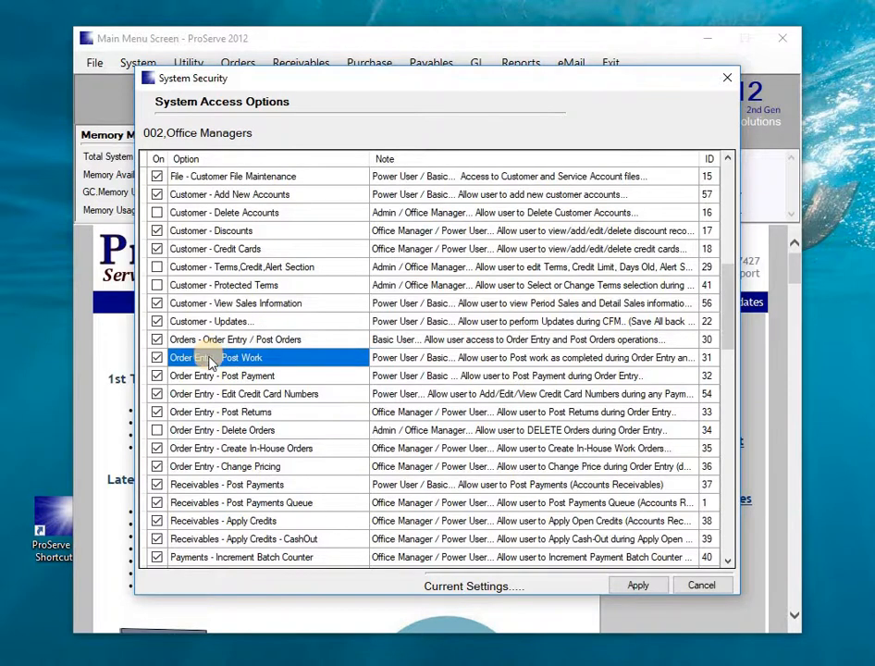
pyautogui.click(212, 378)
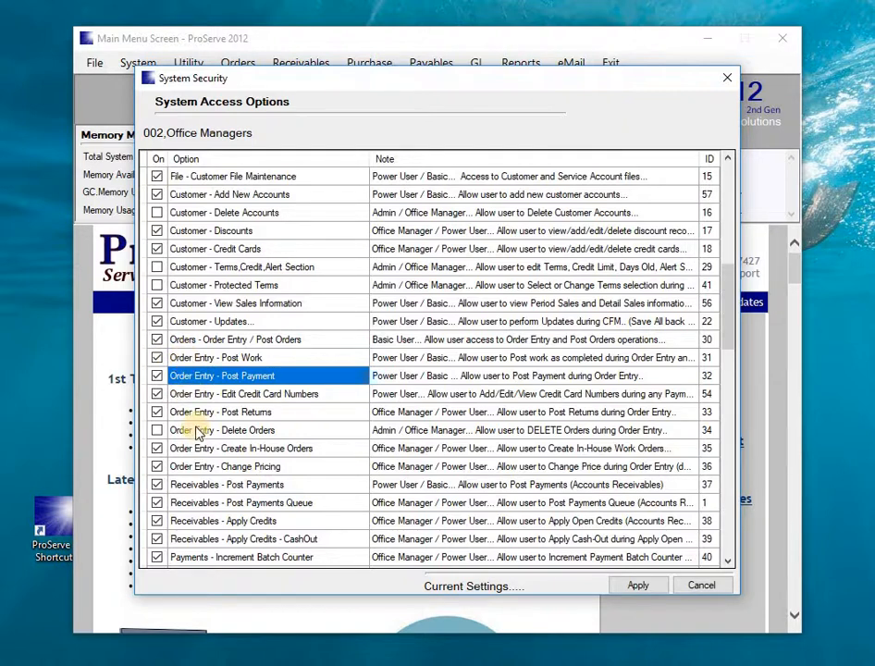
pyautogui.click(726, 77)
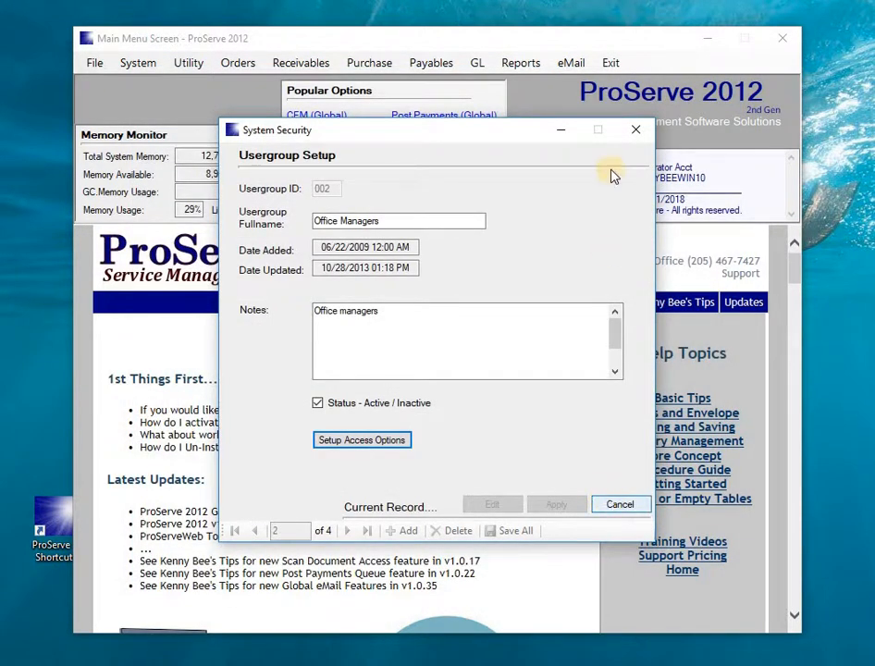
# - Open user setup and check the ADM account stays in 001,Administrators, discarding the edit
pyautogui.click(635, 130)
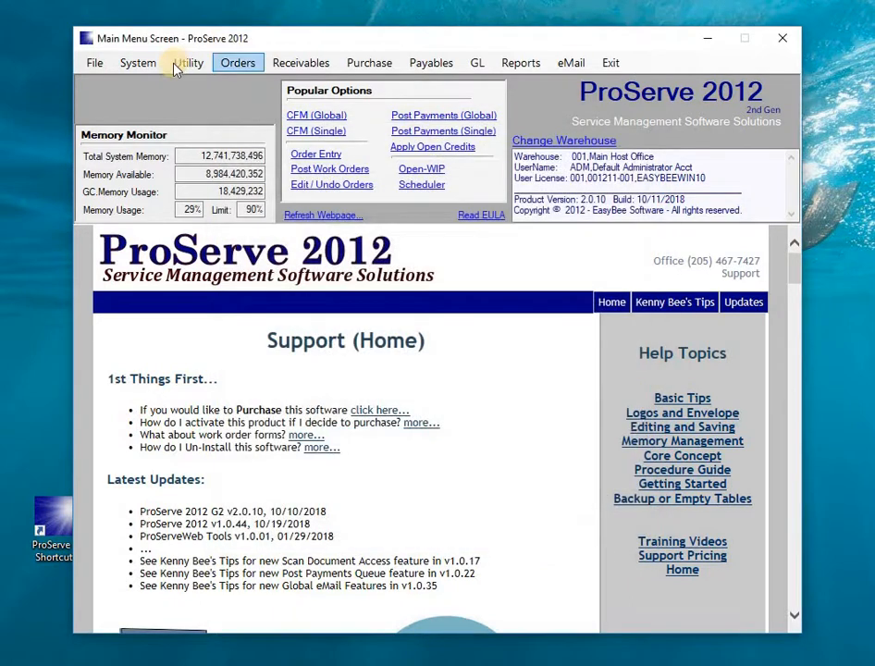
pyautogui.click(132, 65)
pyautogui.moveTo(156, 102)
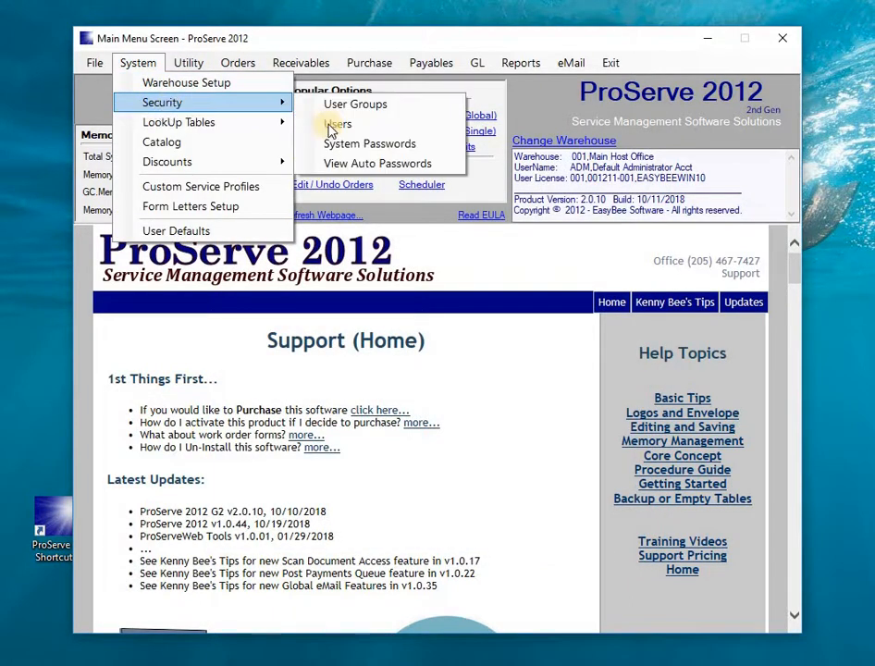
pyautogui.click(335, 125)
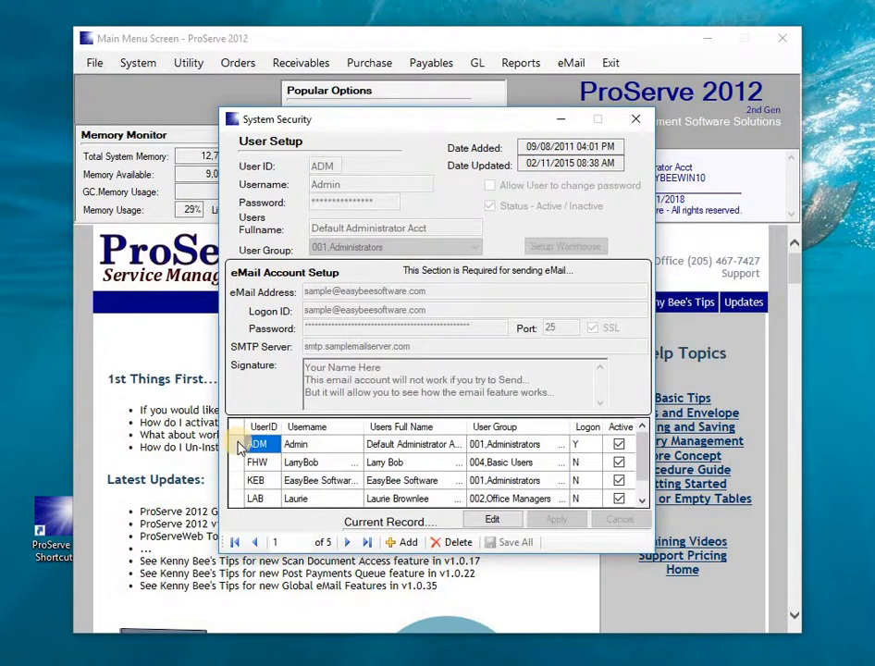
pyautogui.doubleClick(239, 450)
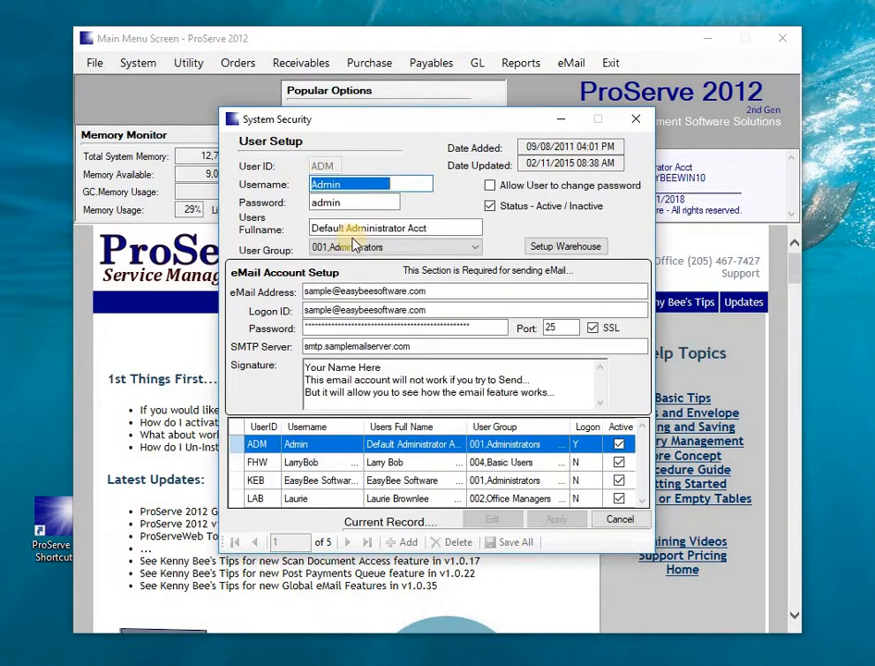
pyautogui.click(418, 247)
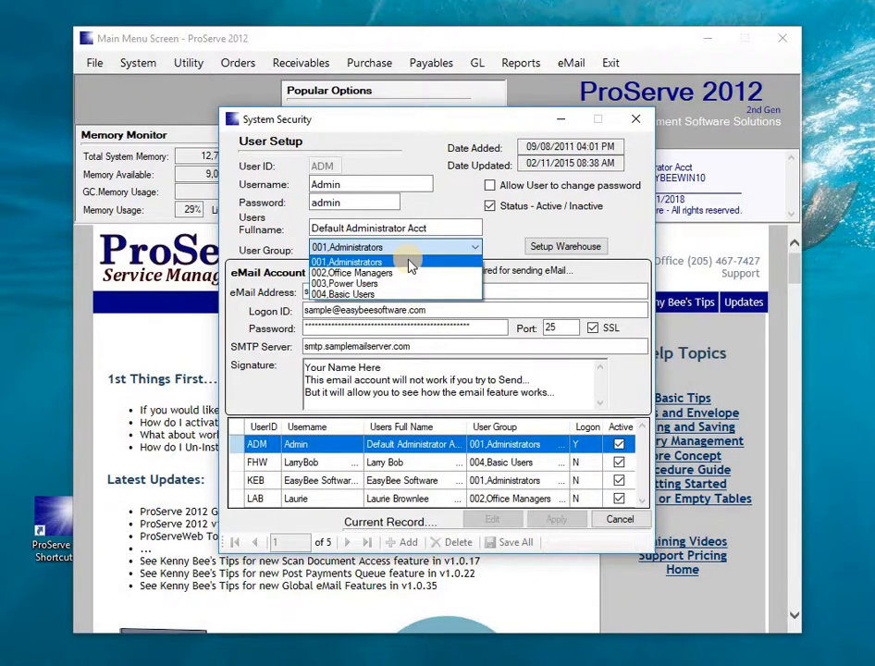
pyautogui.click(410, 264)
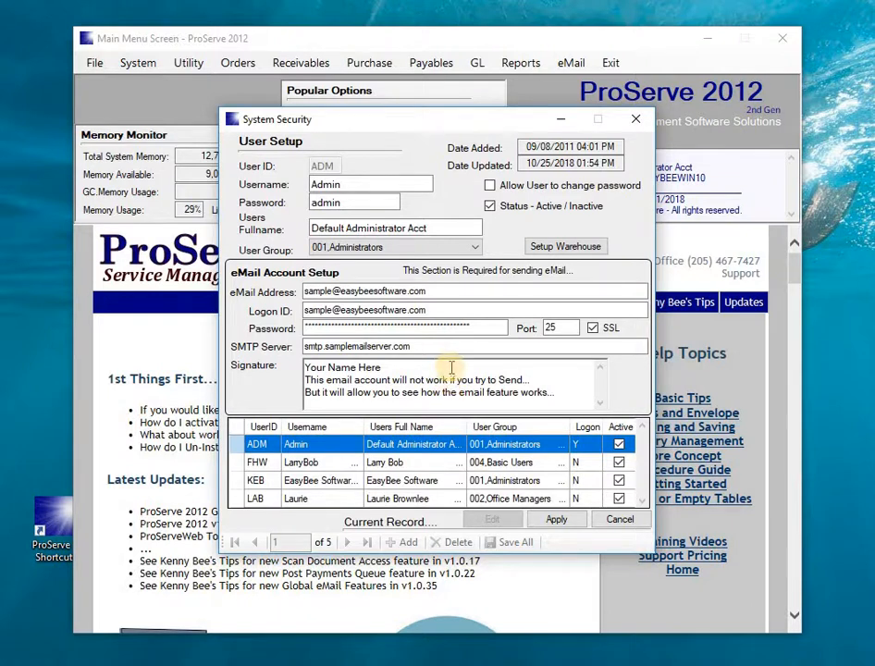
pyautogui.click(618, 520)
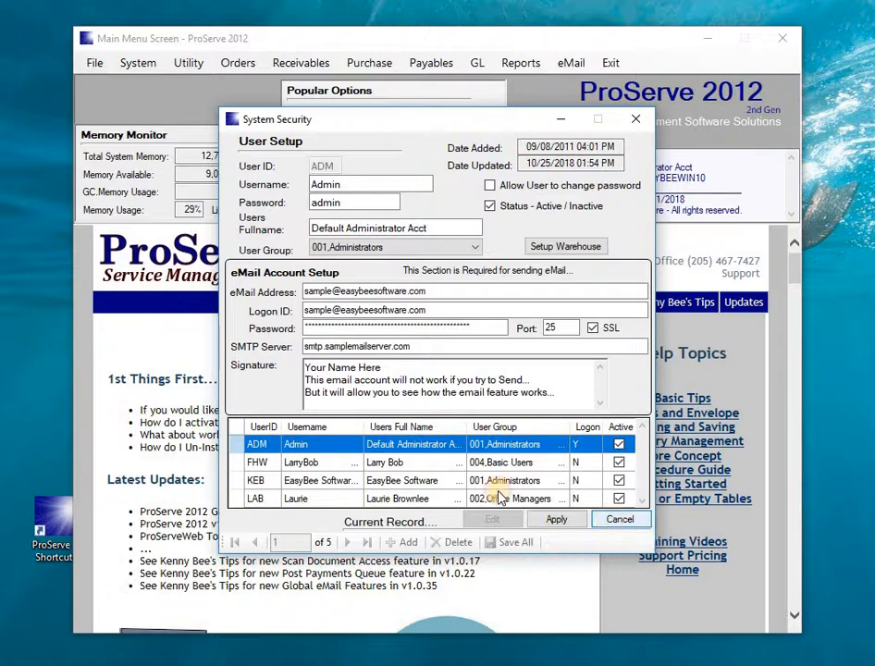
# - Open the second user's record without changes, then confirm the fourth user stays in 002,Office Managers
pyautogui.doubleClick(234, 463)
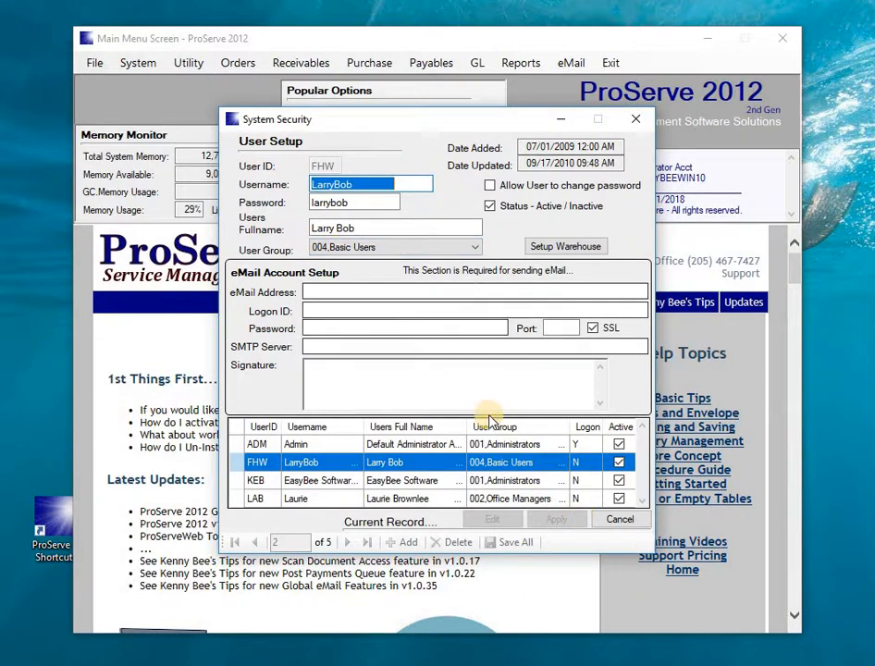
pyautogui.click(610, 521)
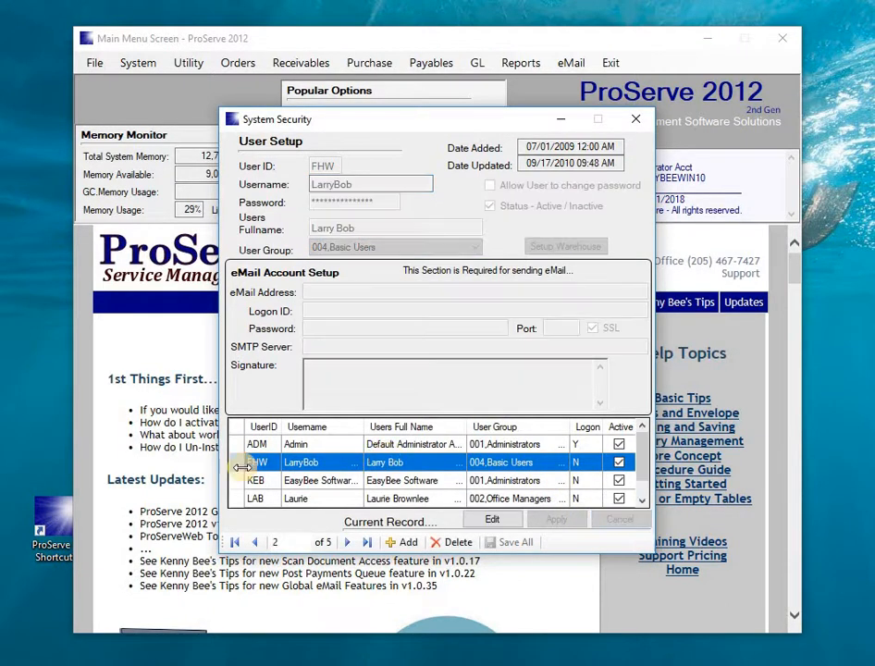
pyautogui.doubleClick(235, 502)
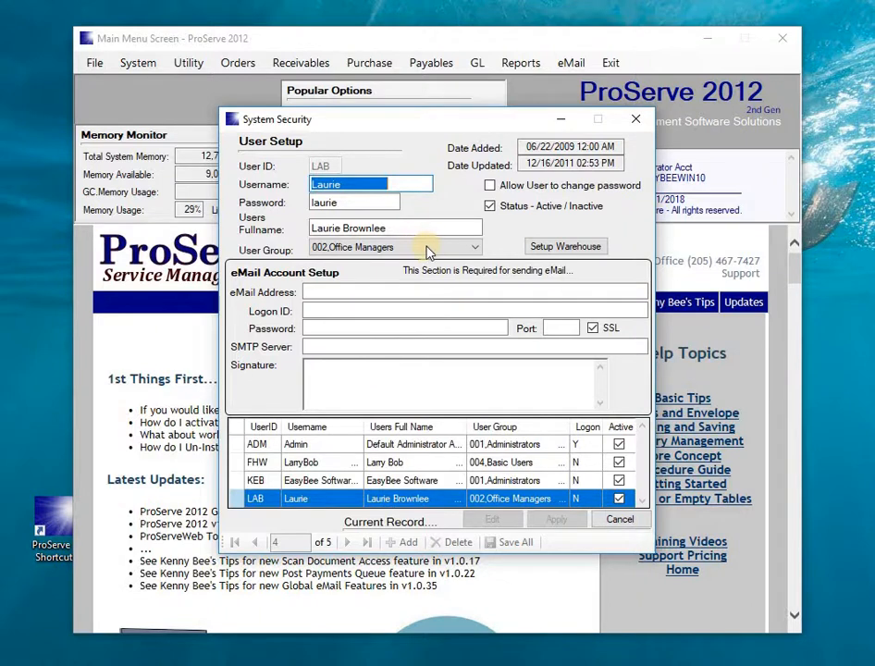
pyautogui.click(475, 247)
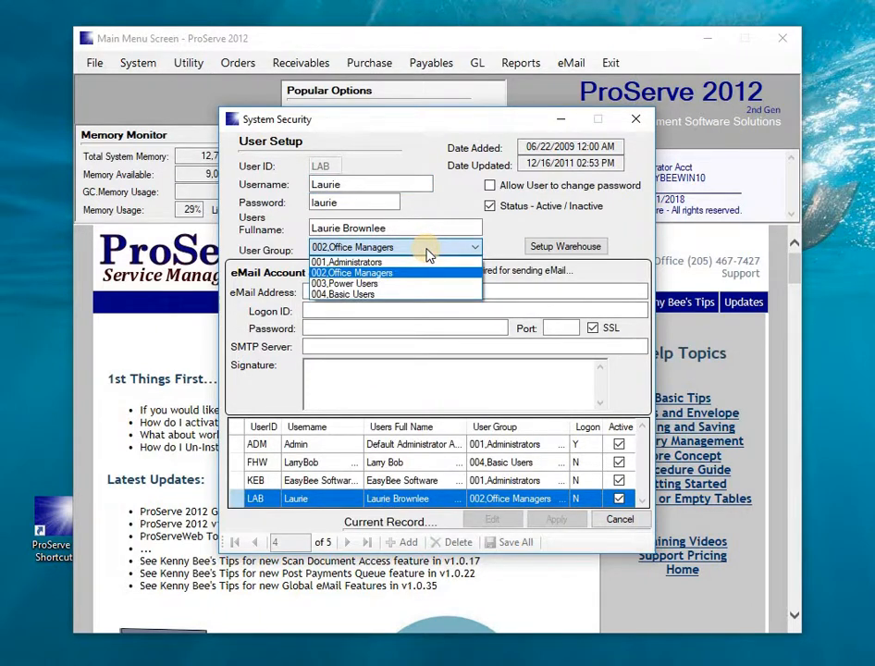
pyautogui.click(428, 256)
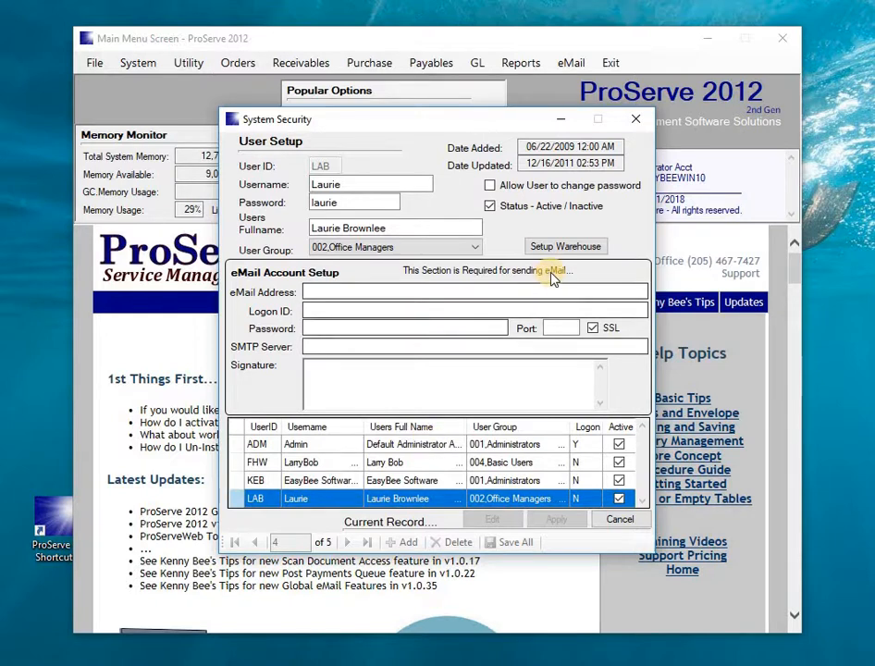
# - Open Misc LookUp and view the Unit-Of-Measure, Ship-Via and System Comments lists
pyautogui.click(637, 122)
pyautogui.click(139, 63)
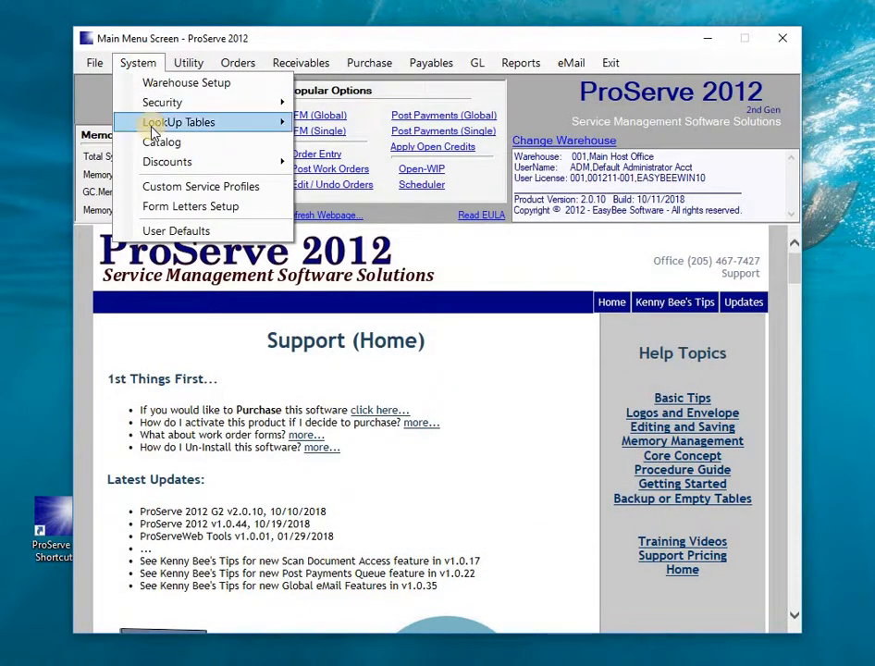
pyautogui.moveTo(154, 131)
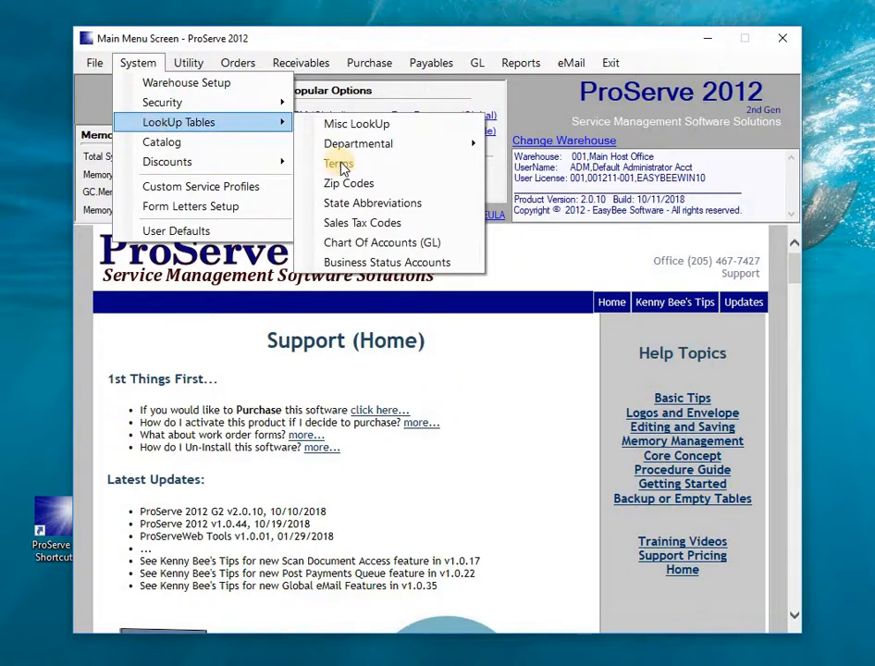
pyautogui.moveTo(352, 154)
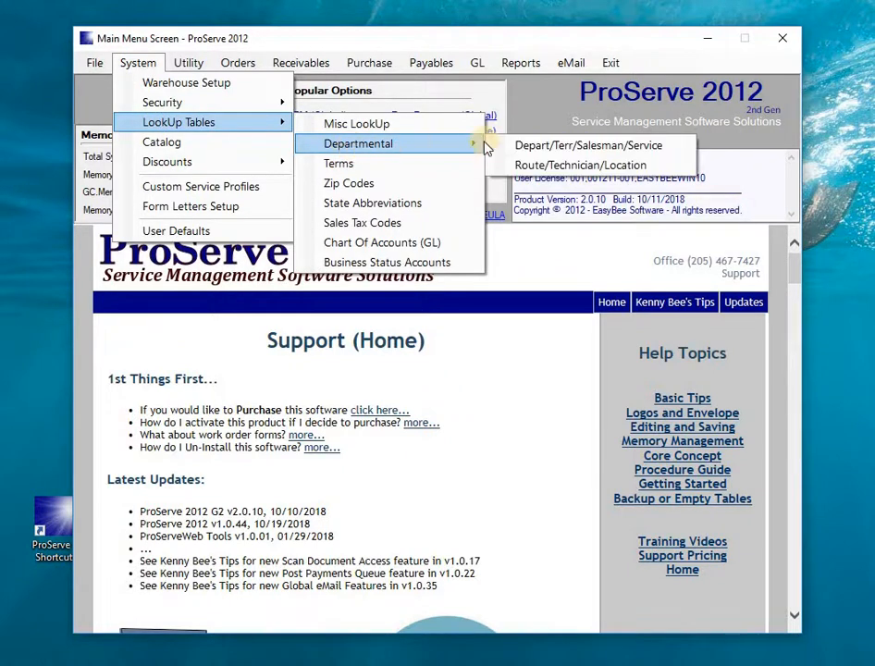
pyautogui.click(402, 127)
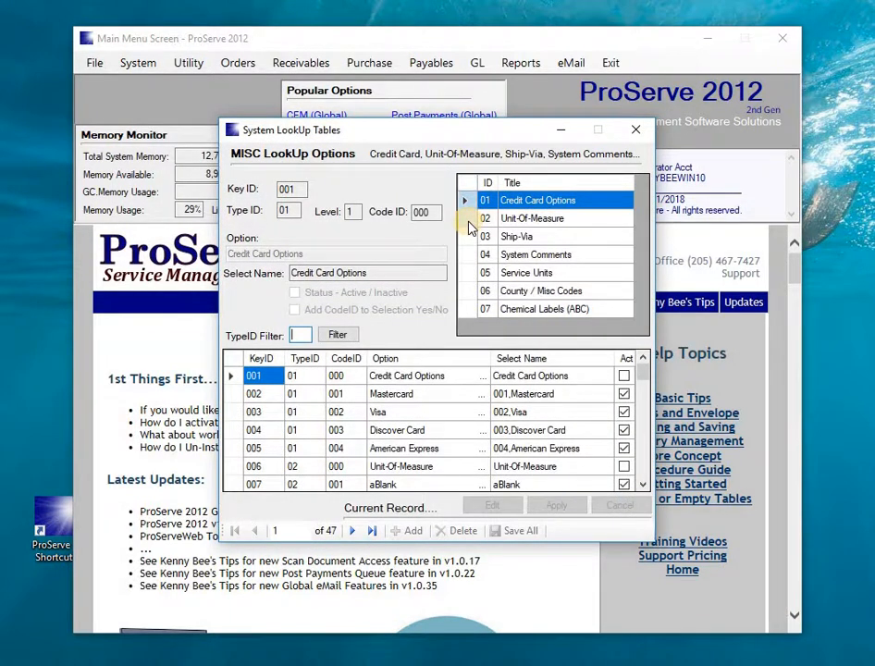
pyautogui.click(471, 225)
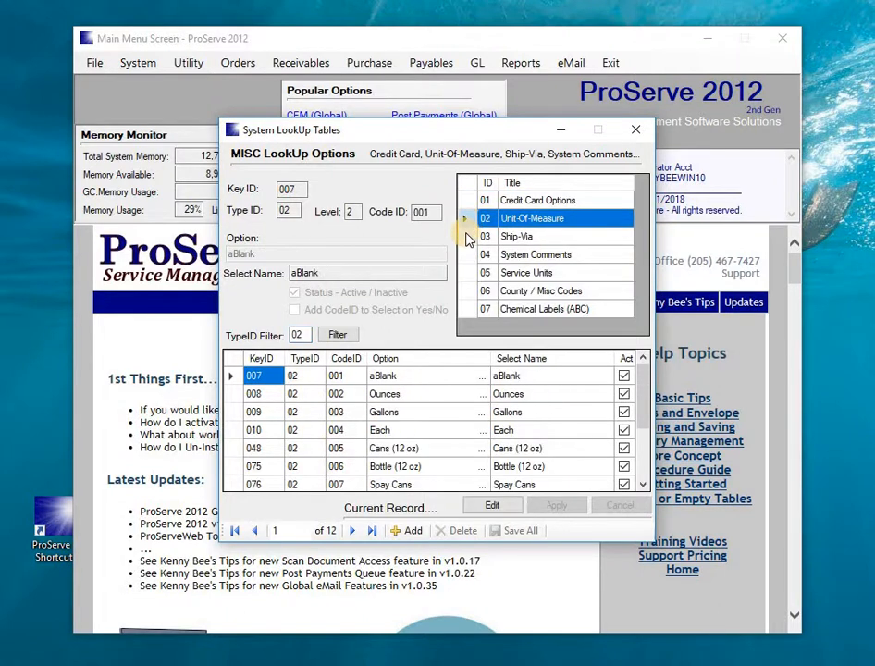
pyautogui.click(466, 238)
pyautogui.click(467, 259)
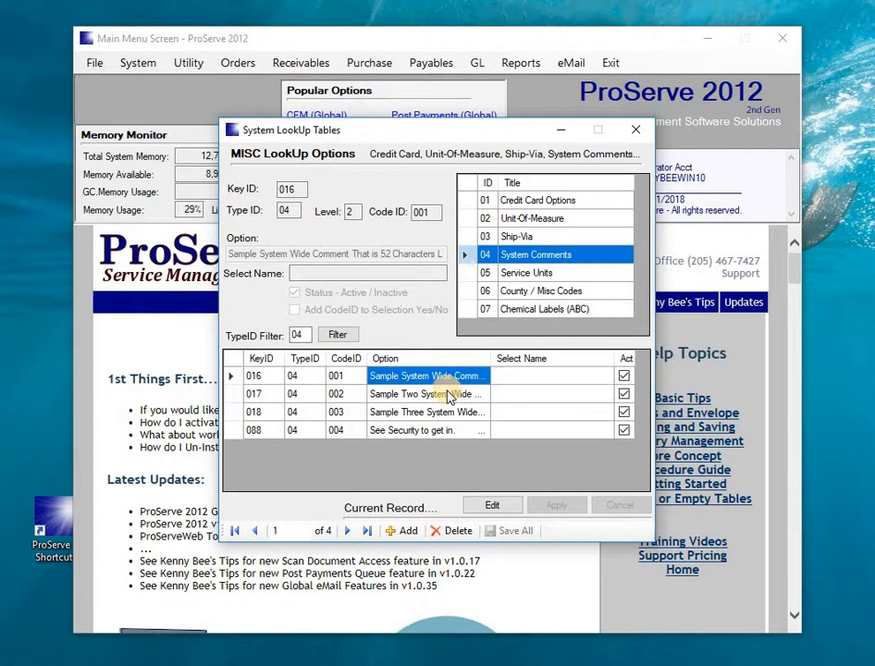
# - Browse the system comment records, then show Service Units and County / Misc Codes entries
pyautogui.click(440, 394)
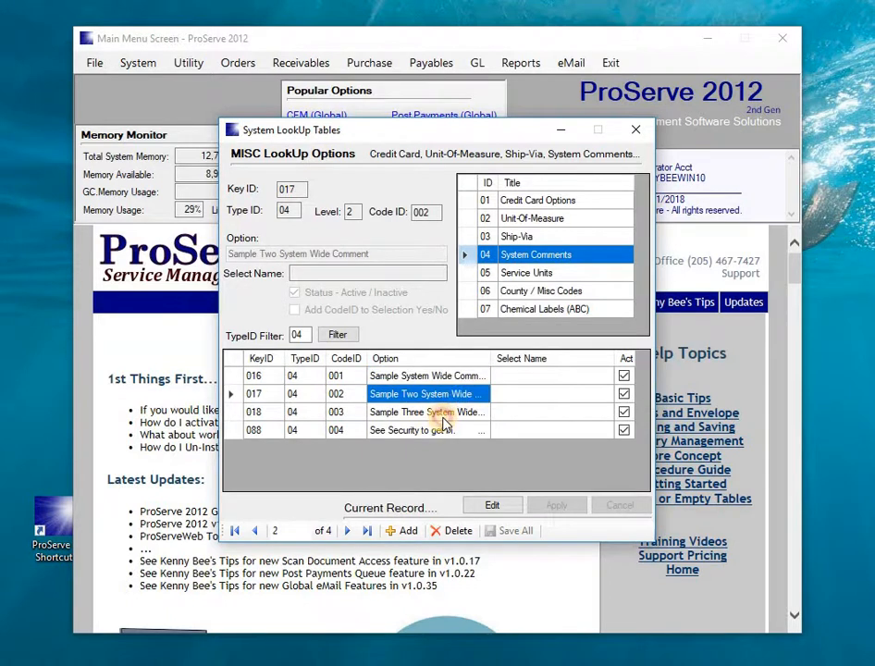
pyautogui.press('Down')
pyautogui.press('Down')
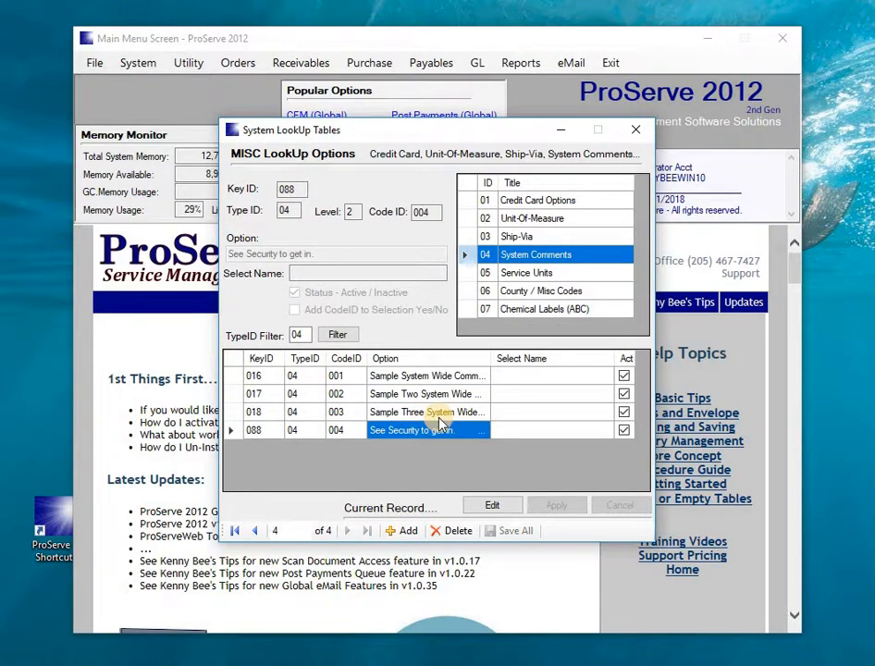
pyautogui.click(427, 412)
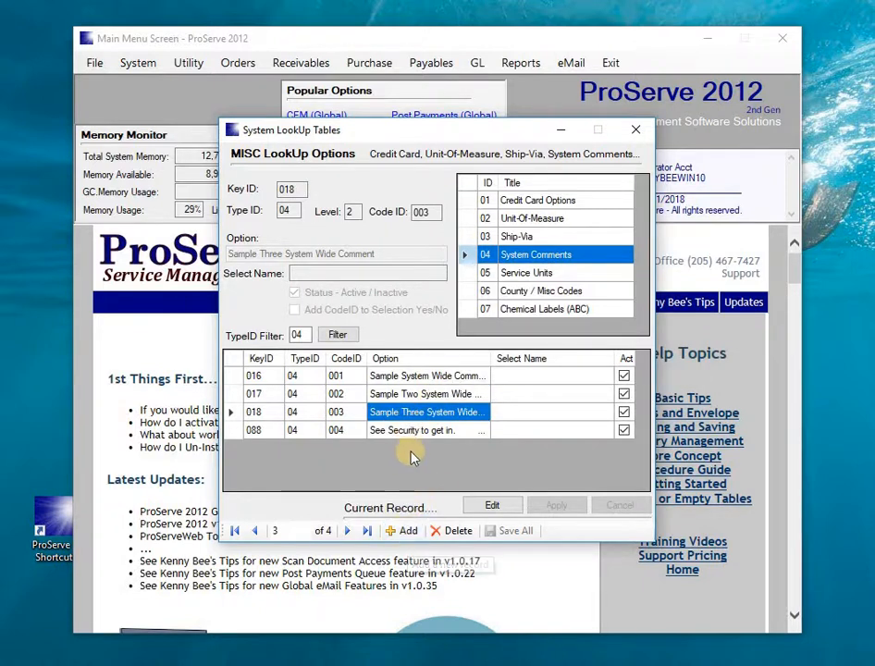
pyautogui.click(468, 274)
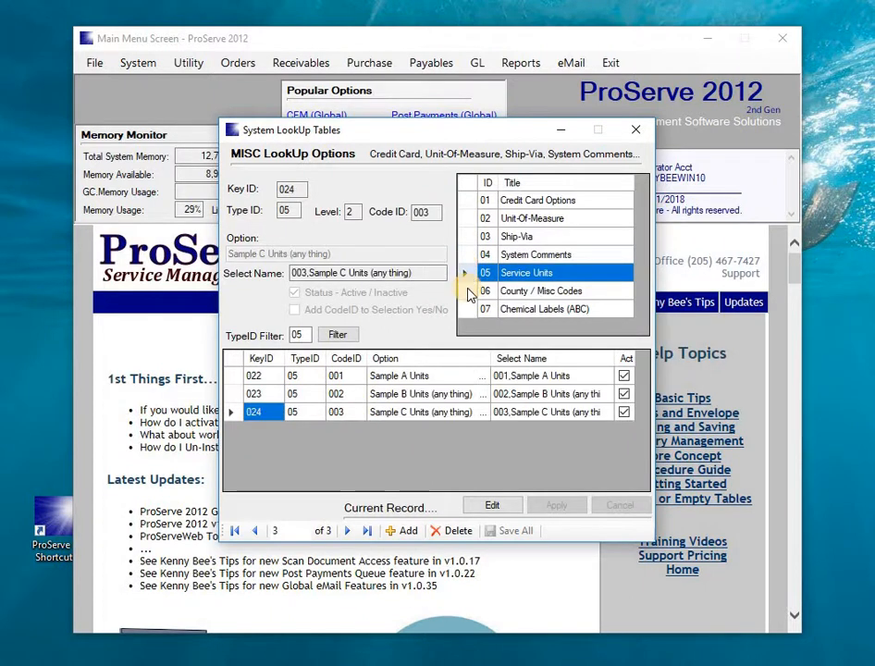
pyautogui.click(469, 292)
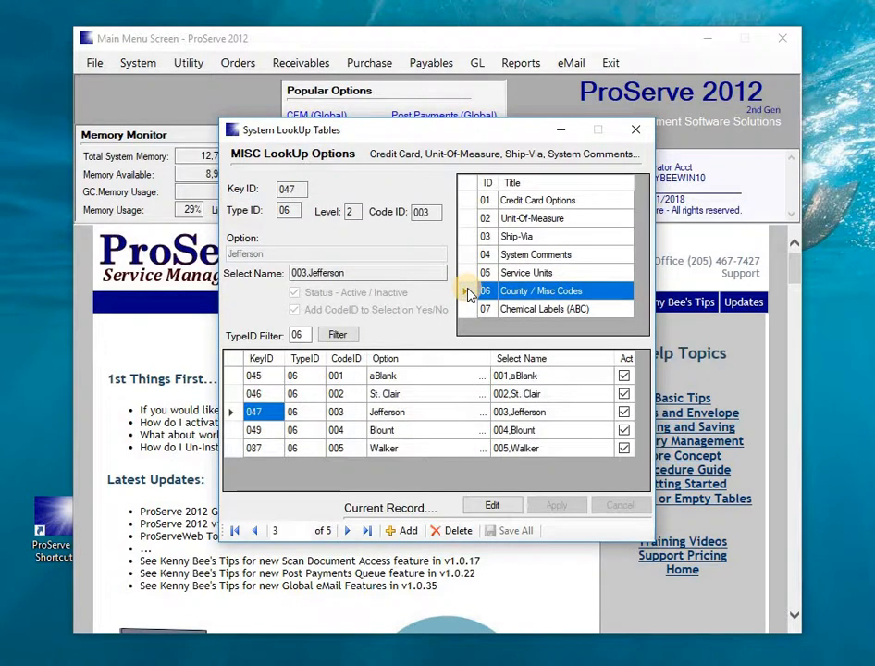
# - Open the Terms lookup table and cancel an edit to the Net 30 Days term
pyautogui.click(637, 131)
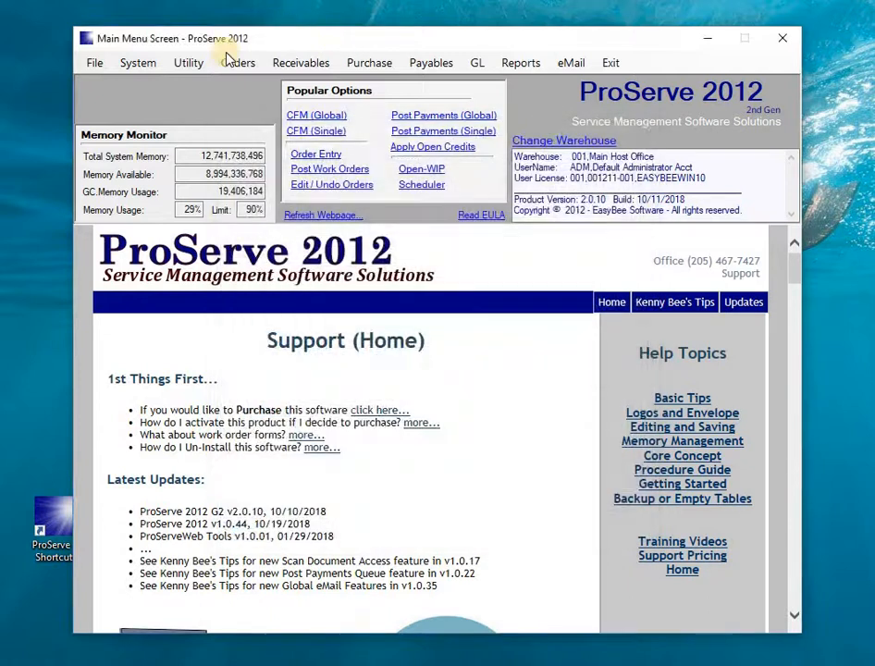
pyautogui.click(138, 63)
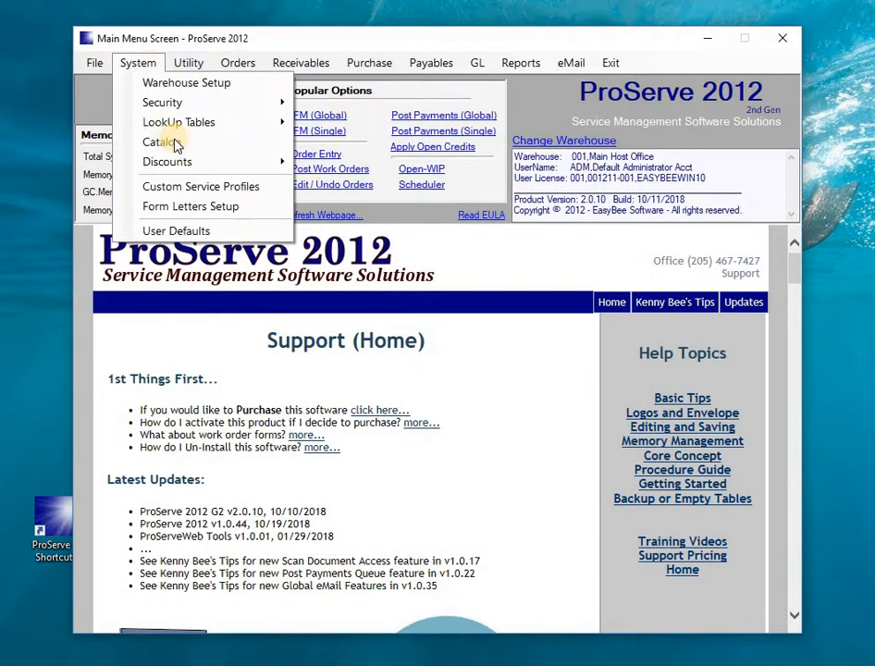
pyautogui.moveTo(176, 129)
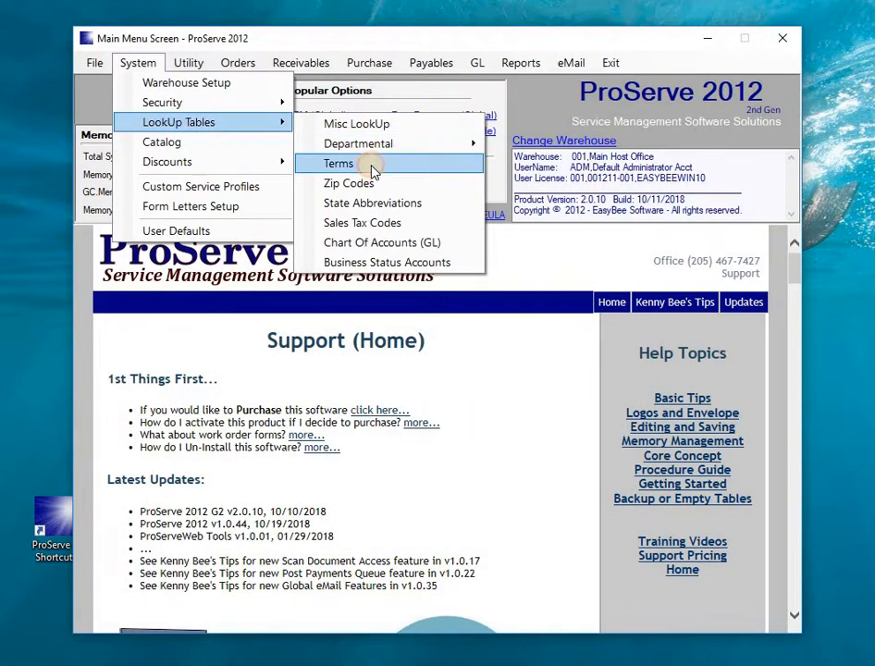
pyautogui.click(362, 163)
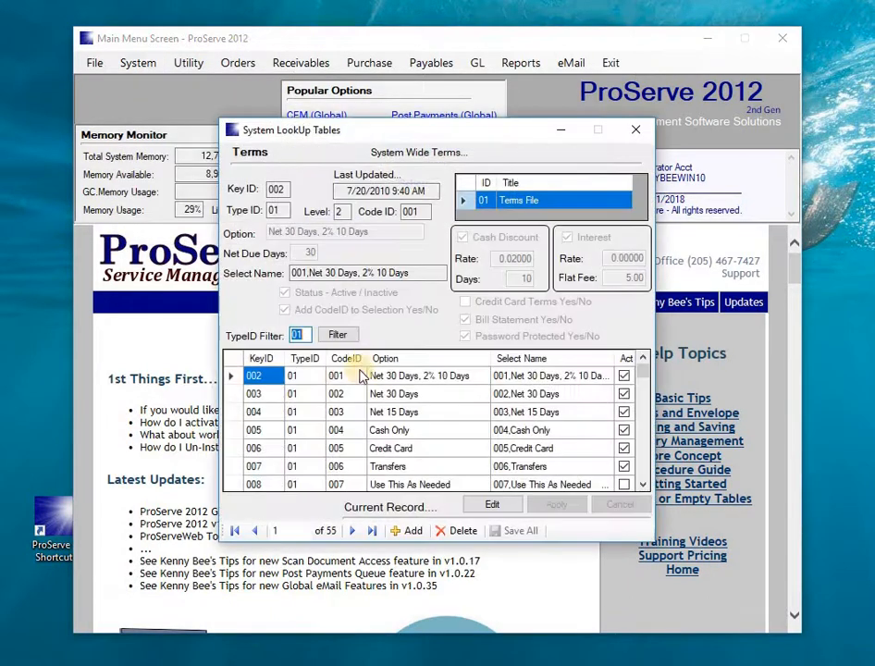
pyautogui.doubleClick(238, 396)
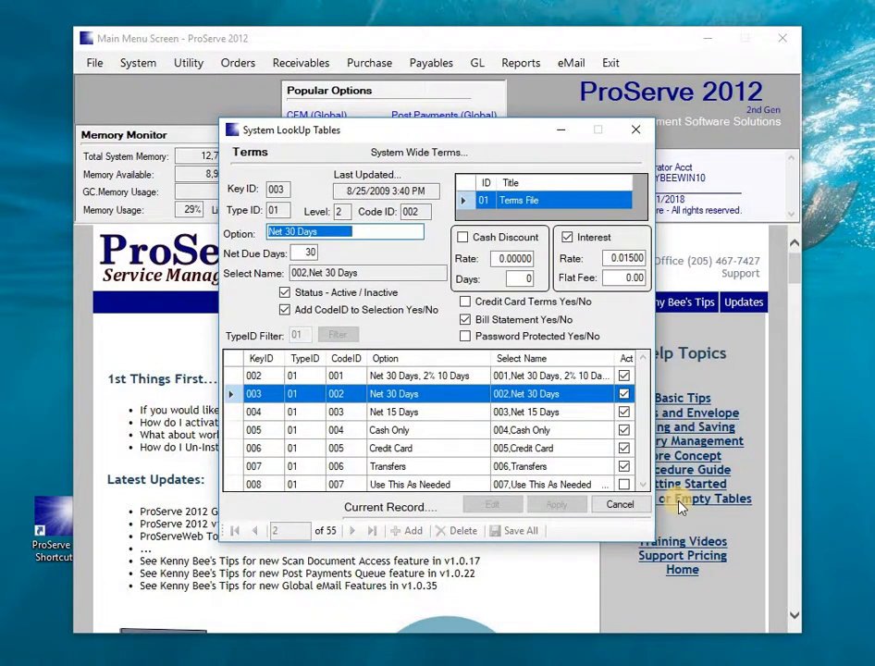
pyautogui.click(634, 514)
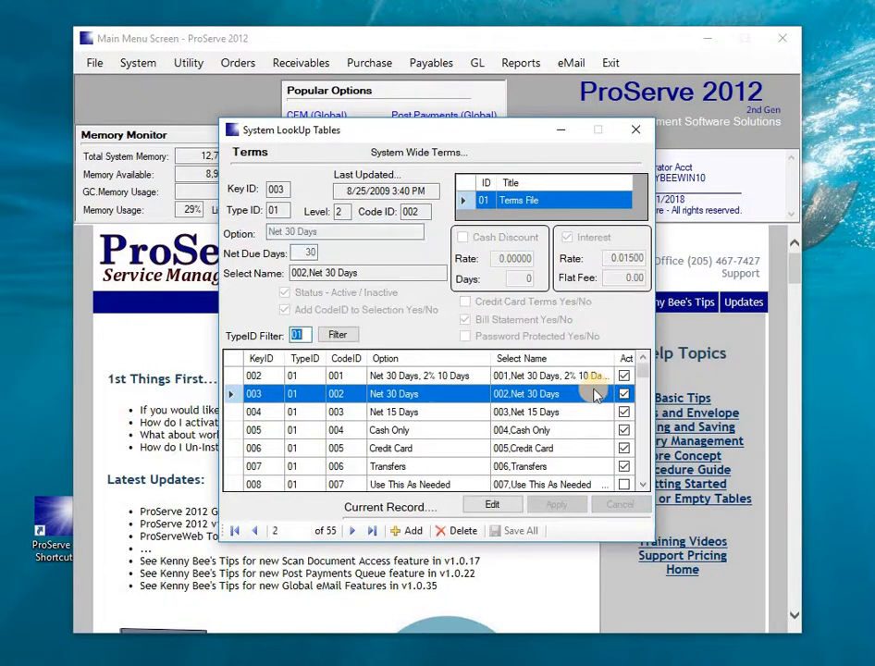
pyautogui.click(643, 485)
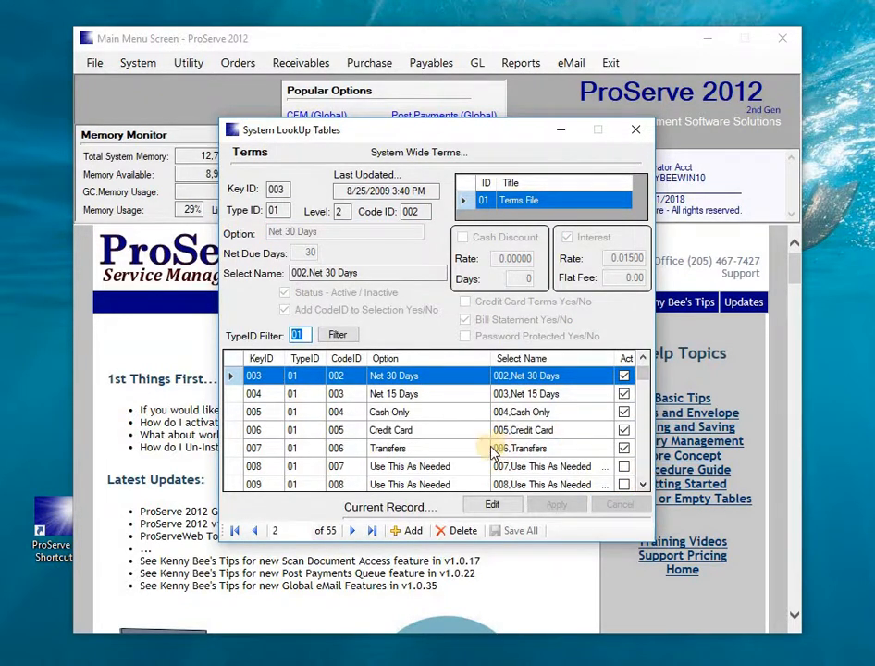
# - Make the Cash Only term inactive then active again, and close the Terms table
pyautogui.click(234, 413)
pyautogui.doubleClick(448, 414)
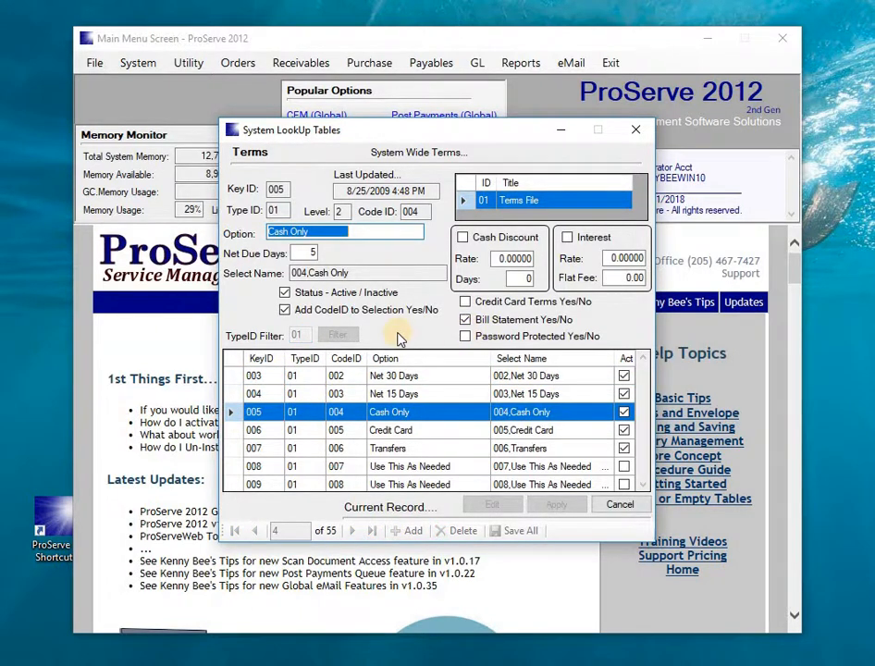
pyautogui.click(285, 294)
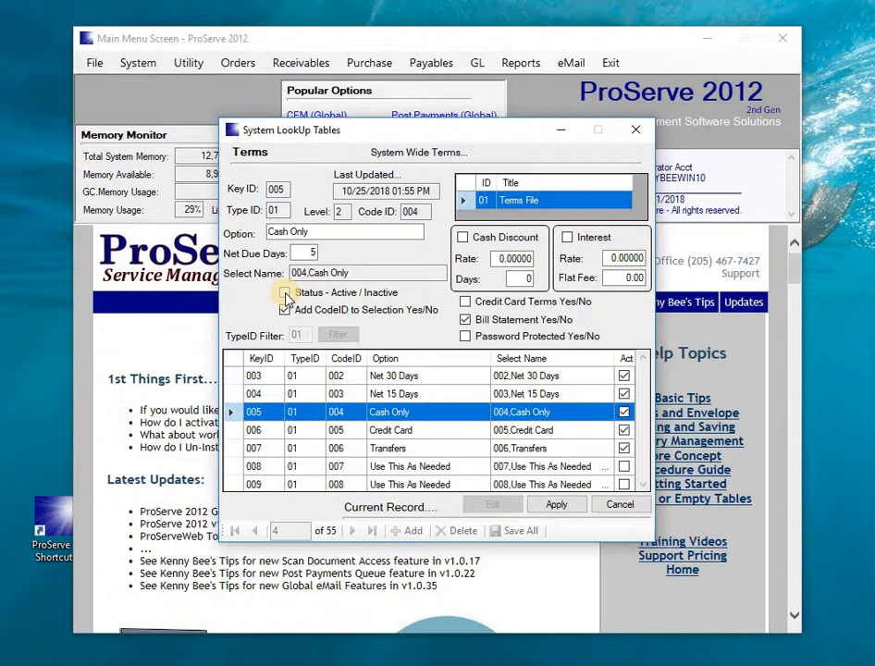
pyautogui.click(285, 294)
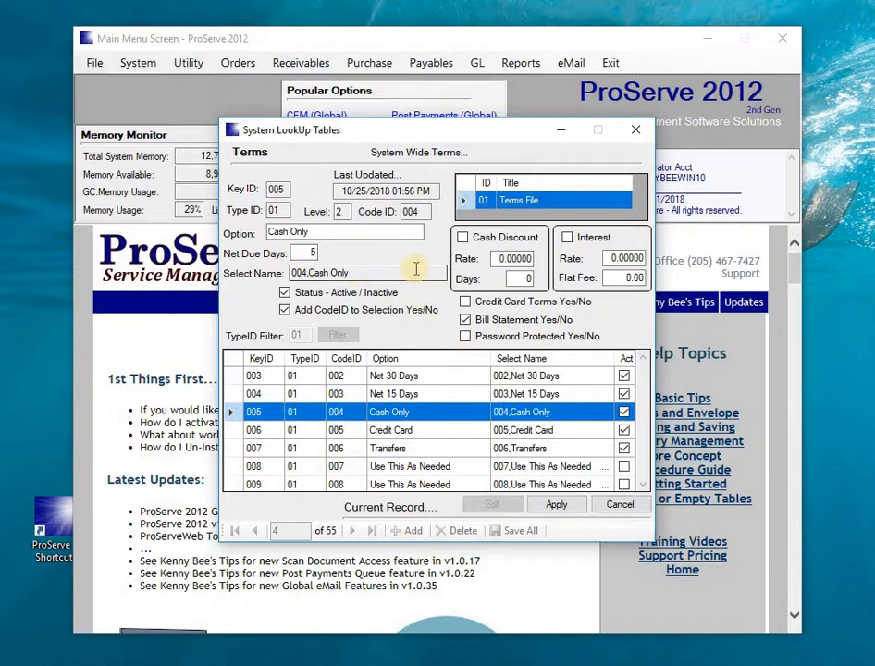
pyautogui.click(635, 133)
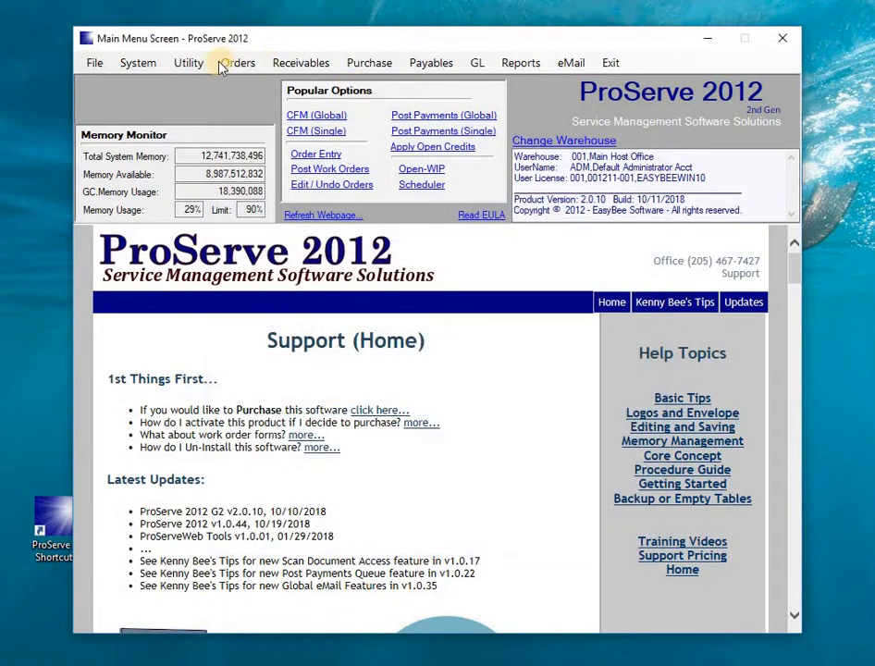
pyautogui.click(138, 63)
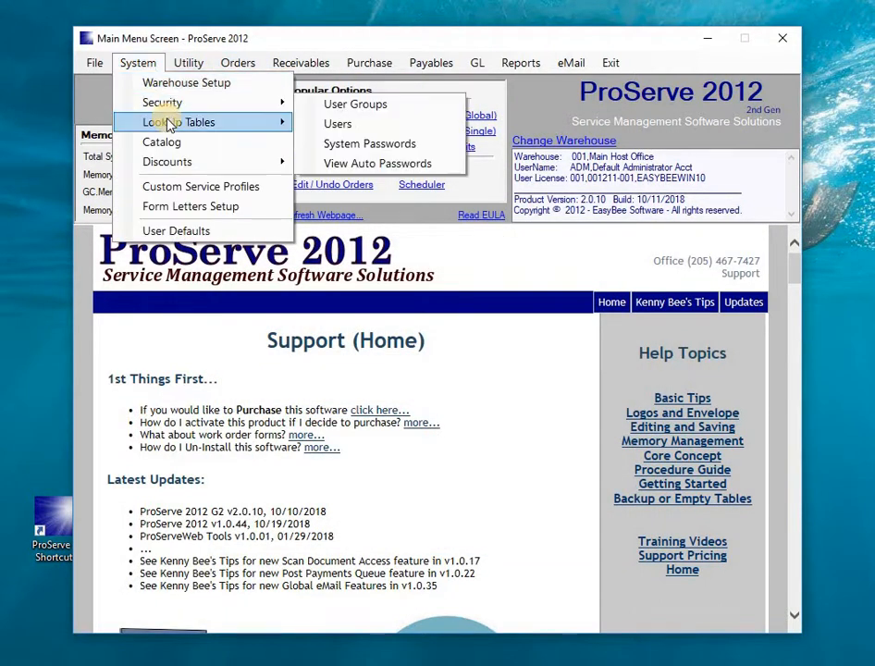
pyautogui.moveTo(197, 122)
pyautogui.click(349, 185)
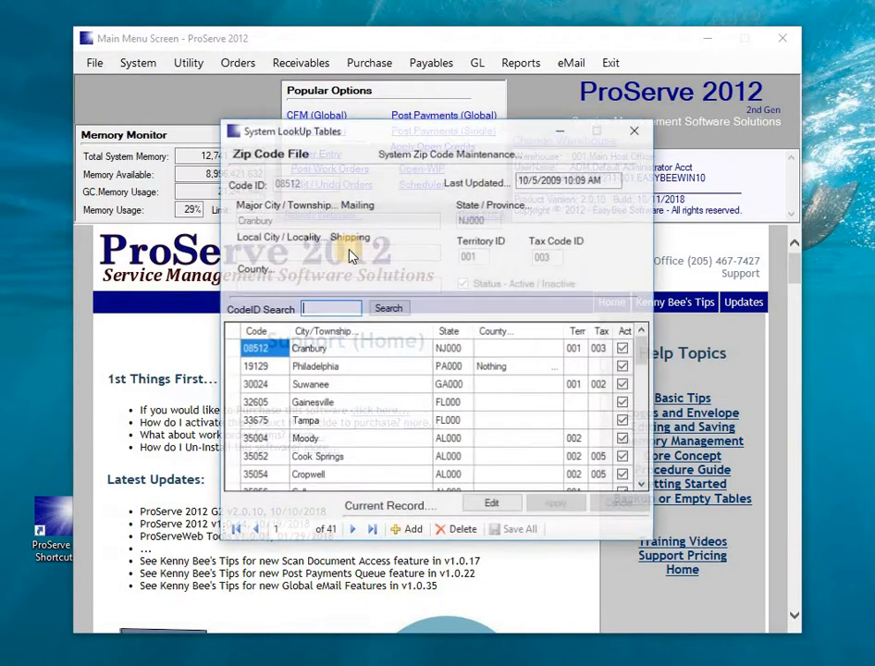
pyautogui.click(232, 352)
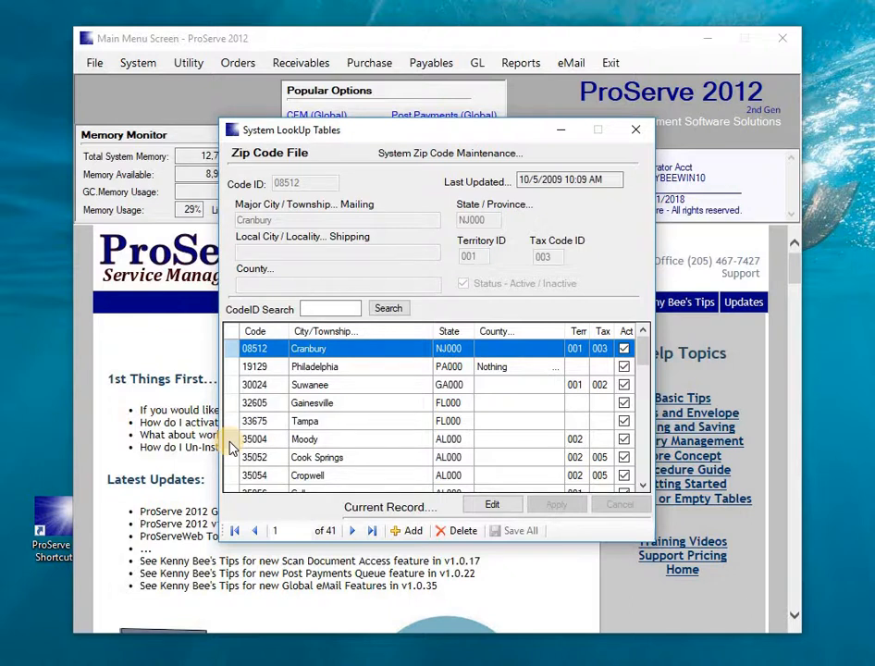
pyautogui.click(640, 130)
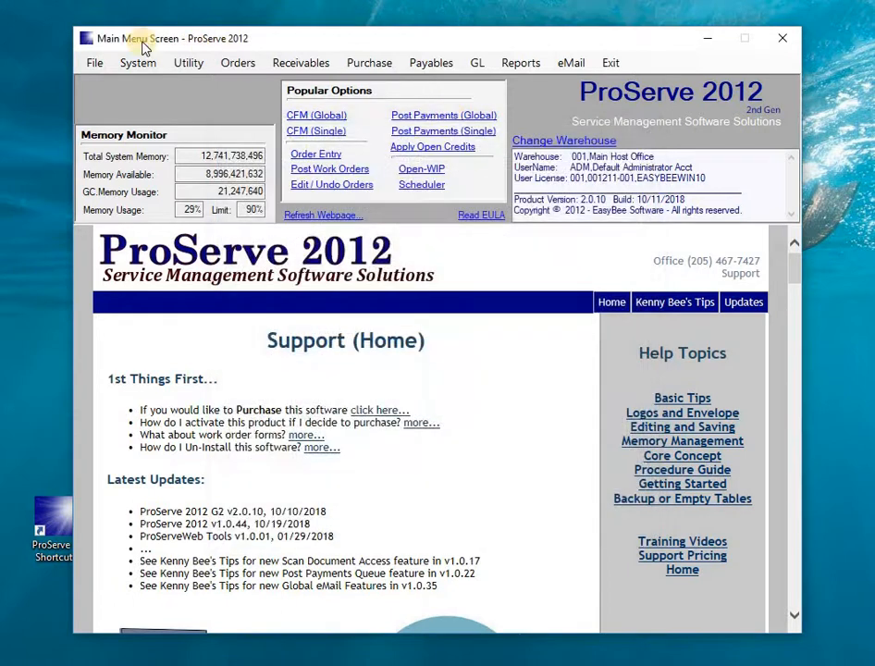
pyautogui.click(148, 65)
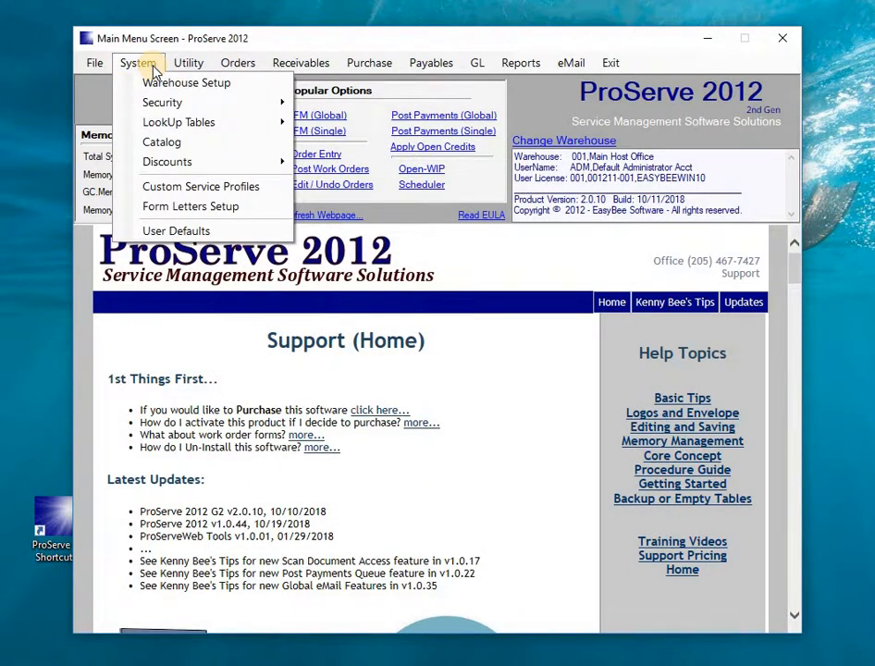
pyautogui.click(156, 104)
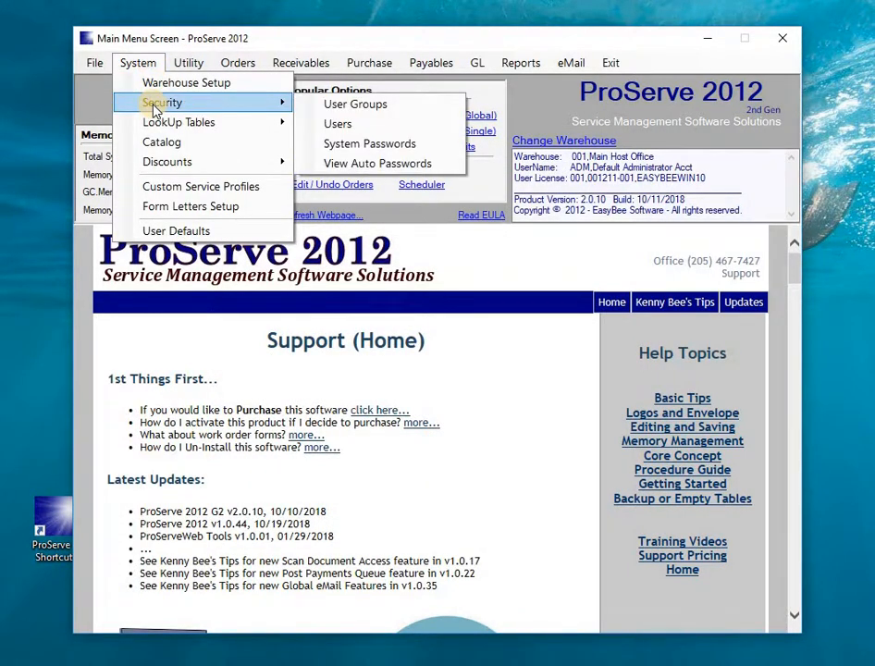
pyautogui.click(371, 147)
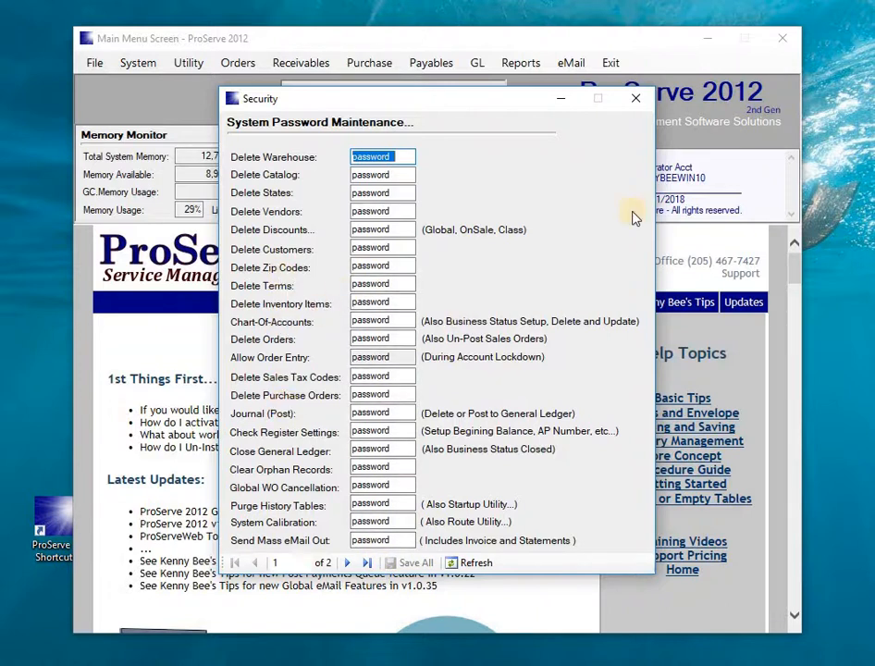
pyautogui.click(641, 100)
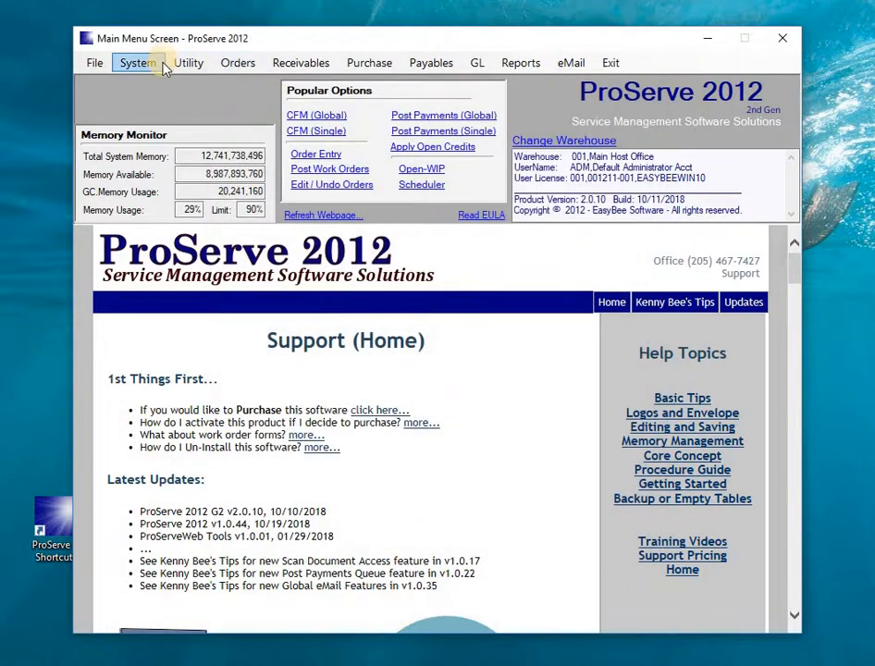
pyautogui.click(134, 62)
pyautogui.moveTo(176, 121)
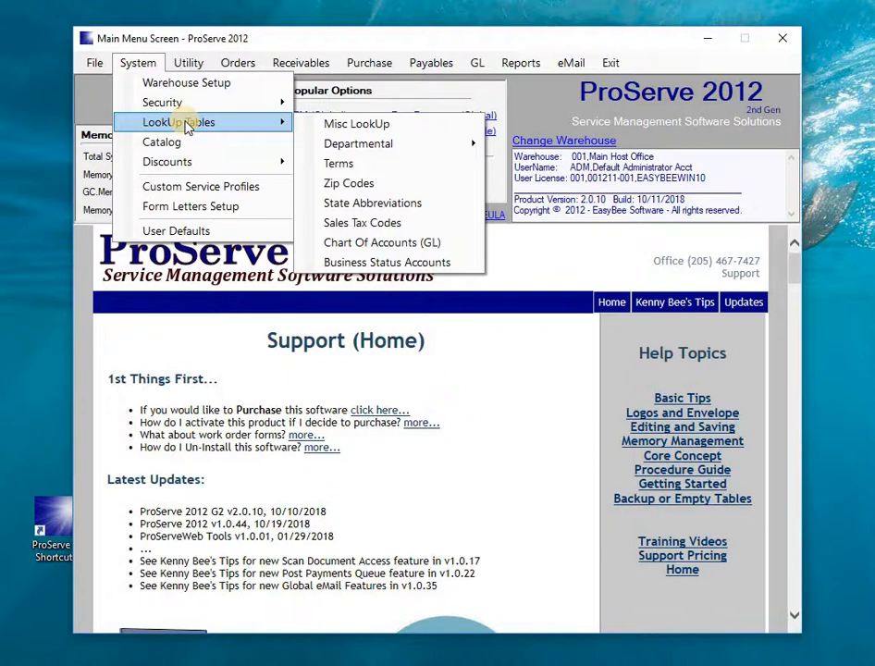
pyautogui.click(196, 189)
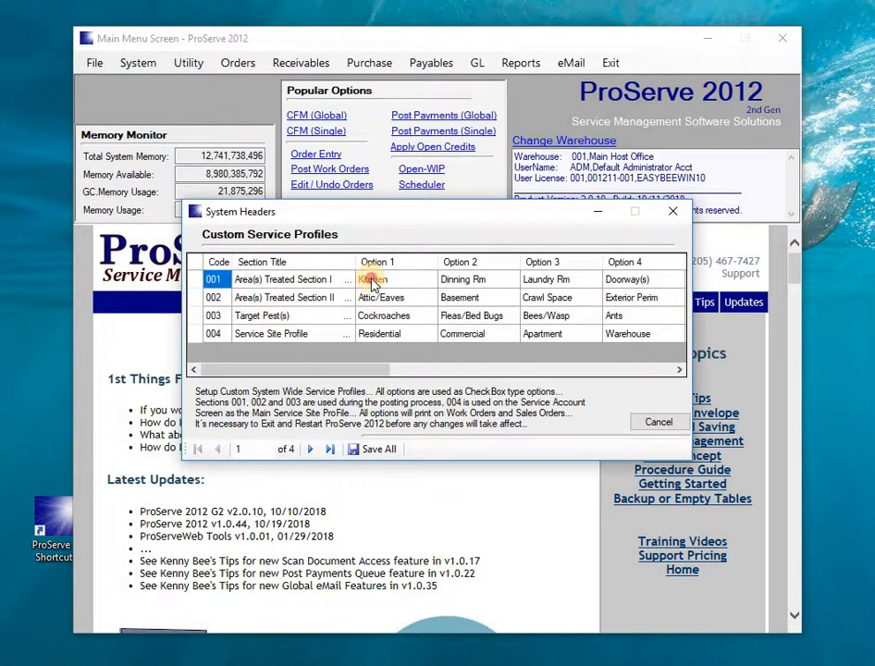
pyautogui.click(372, 281)
pyautogui.click(454, 279)
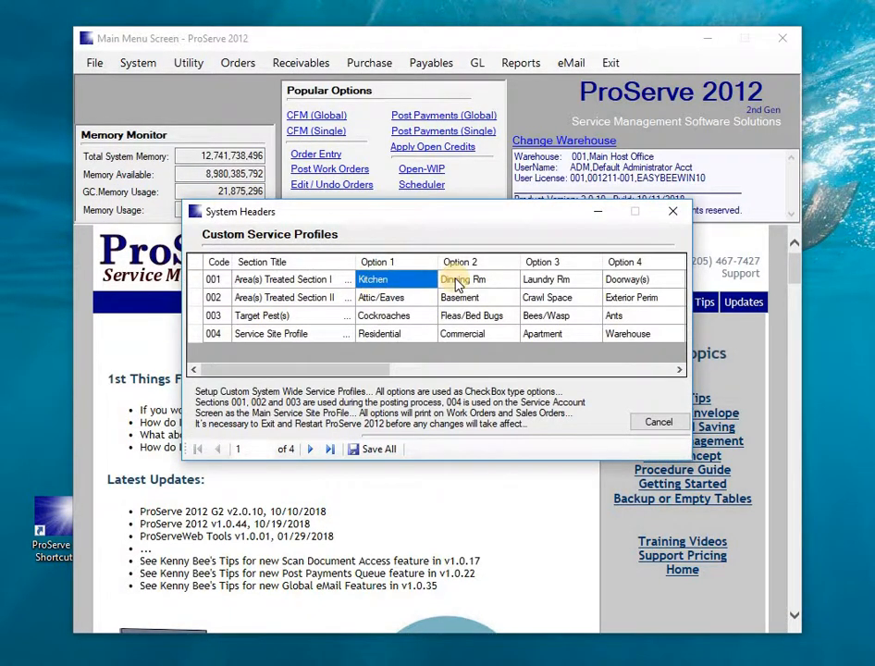
pyautogui.click(537, 280)
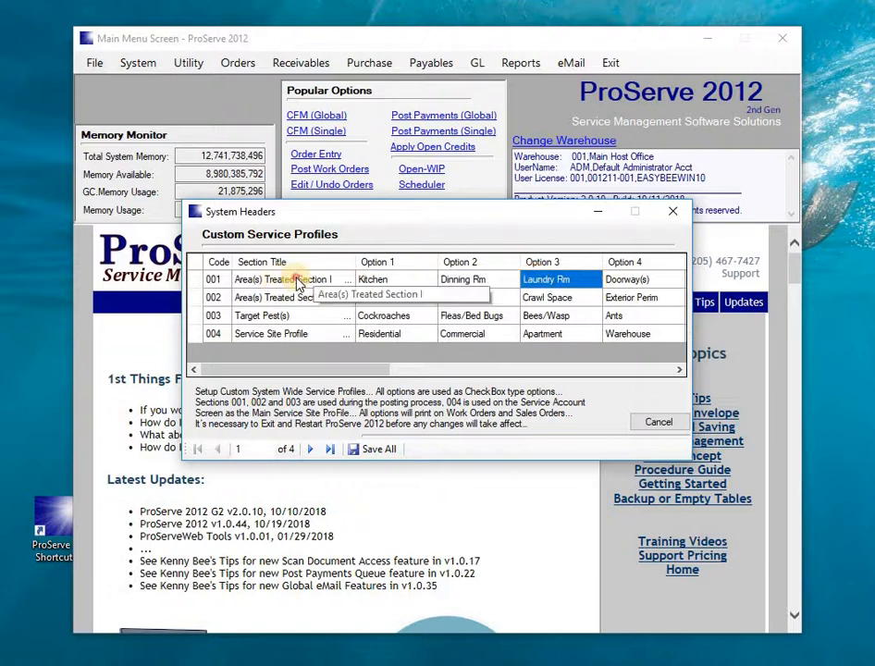
pyautogui.click(297, 282)
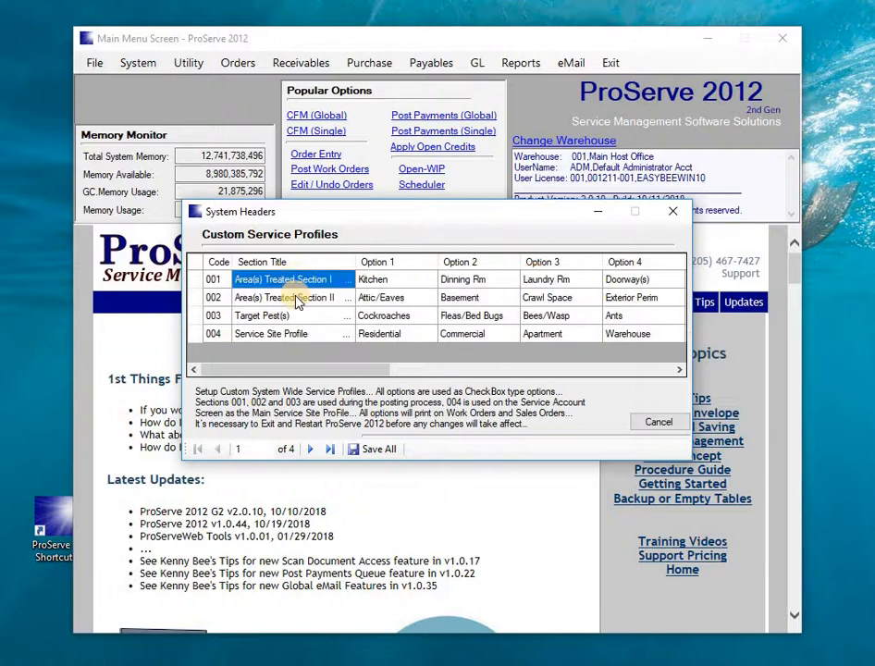
pyautogui.click(297, 300)
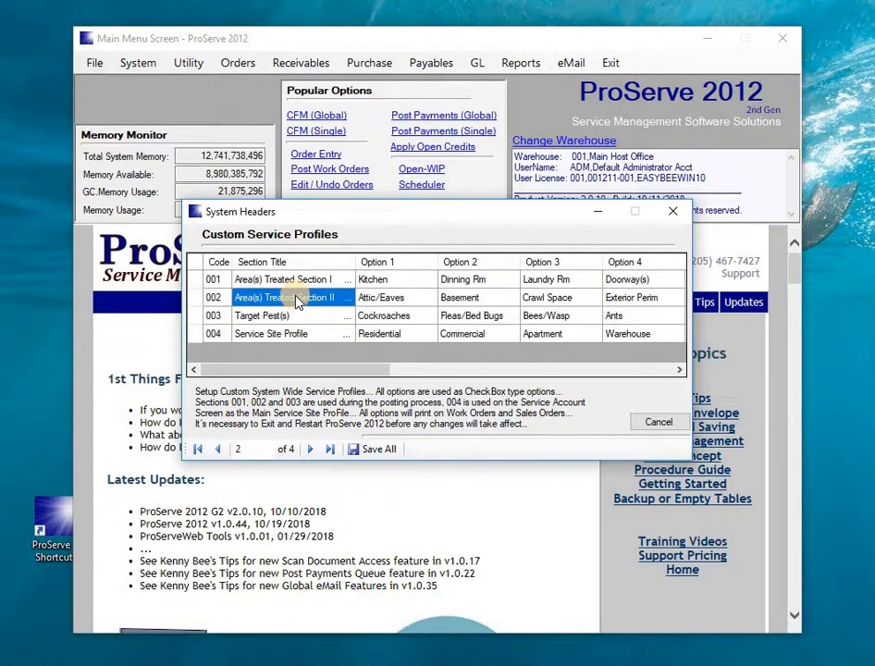
pyautogui.click(260, 318)
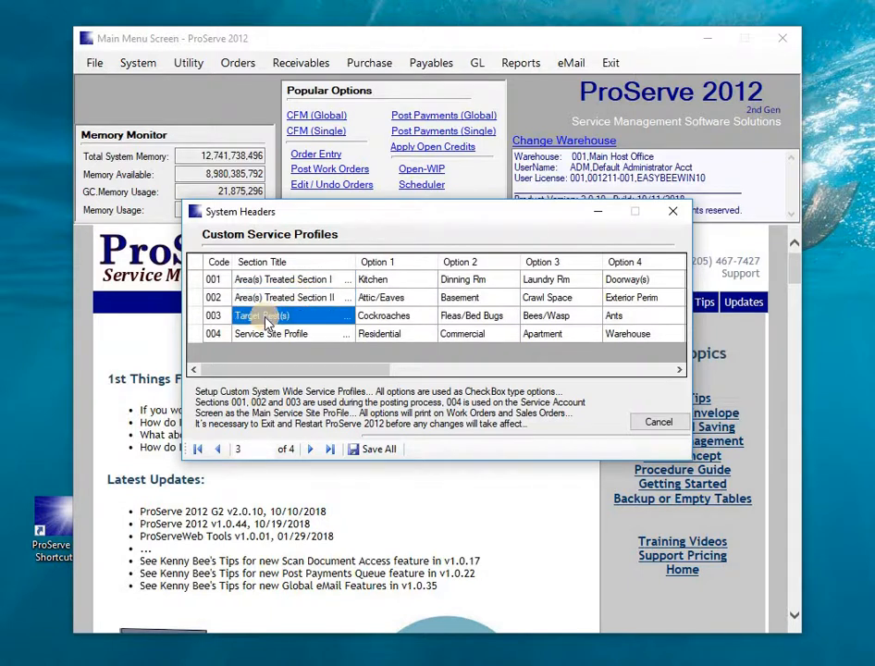
pyautogui.click(268, 334)
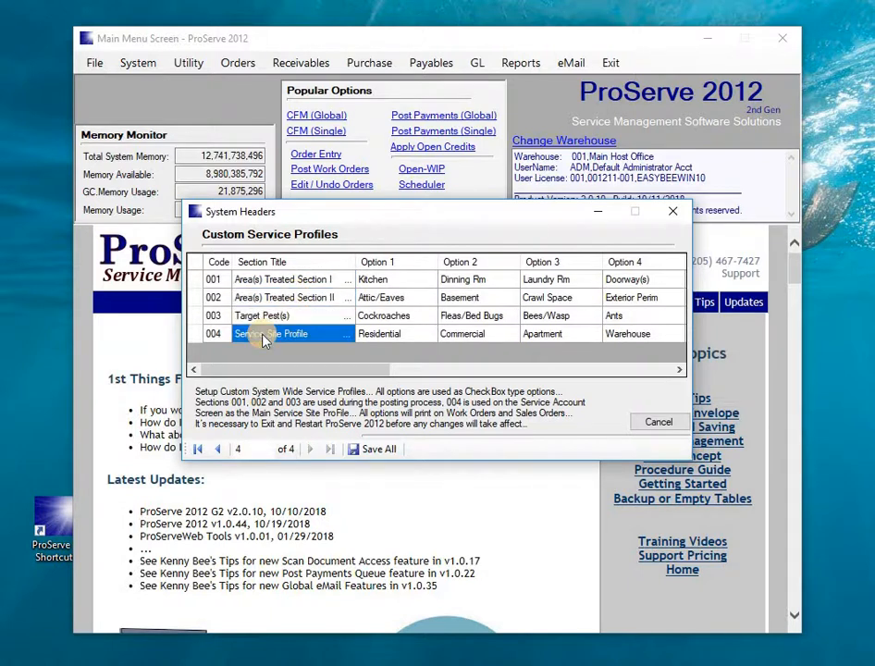
pyautogui.click(385, 338)
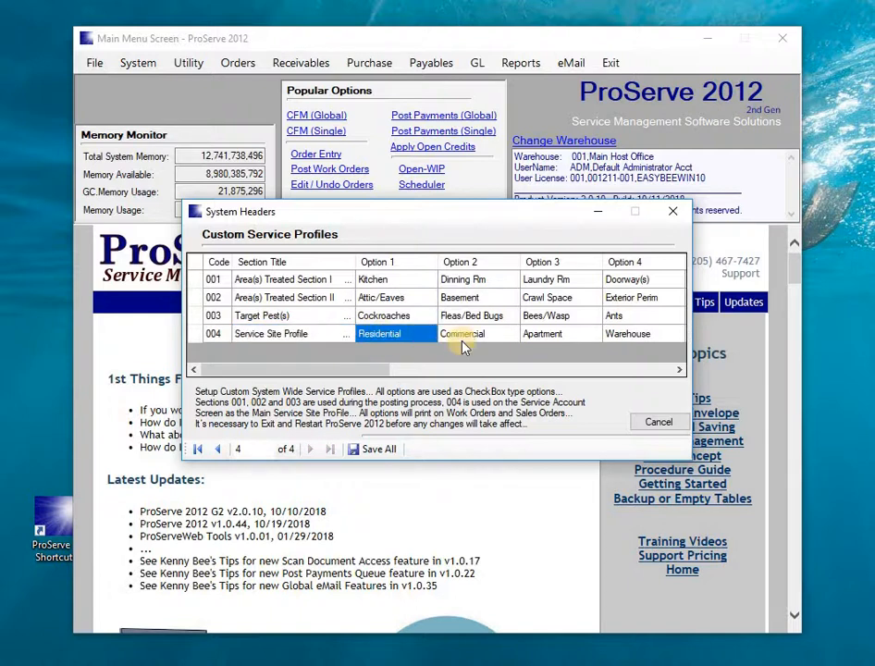
pyautogui.click(468, 337)
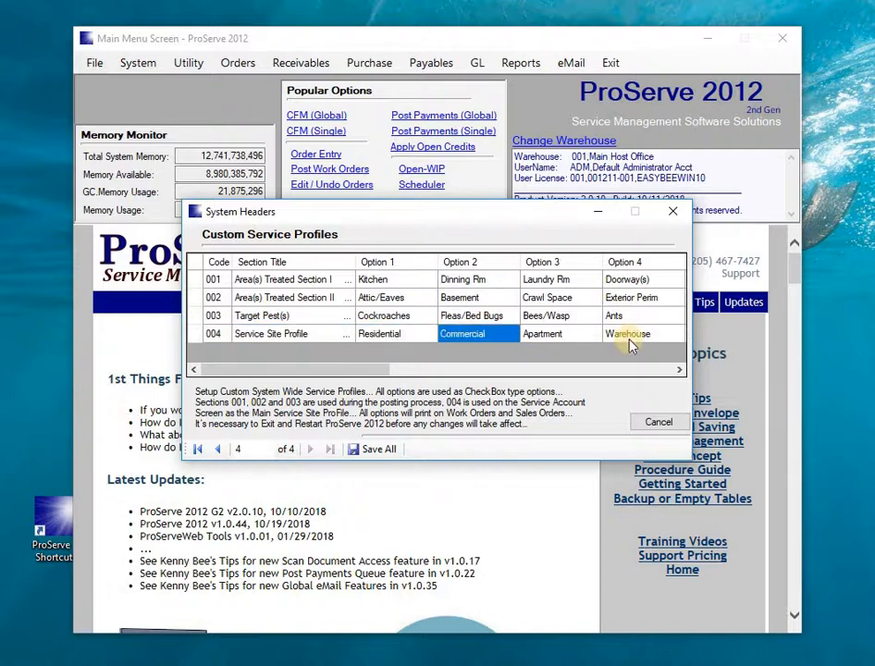
pyautogui.click(680, 370)
pyautogui.click(680, 371)
pyautogui.click(680, 370)
pyautogui.click(680, 370)
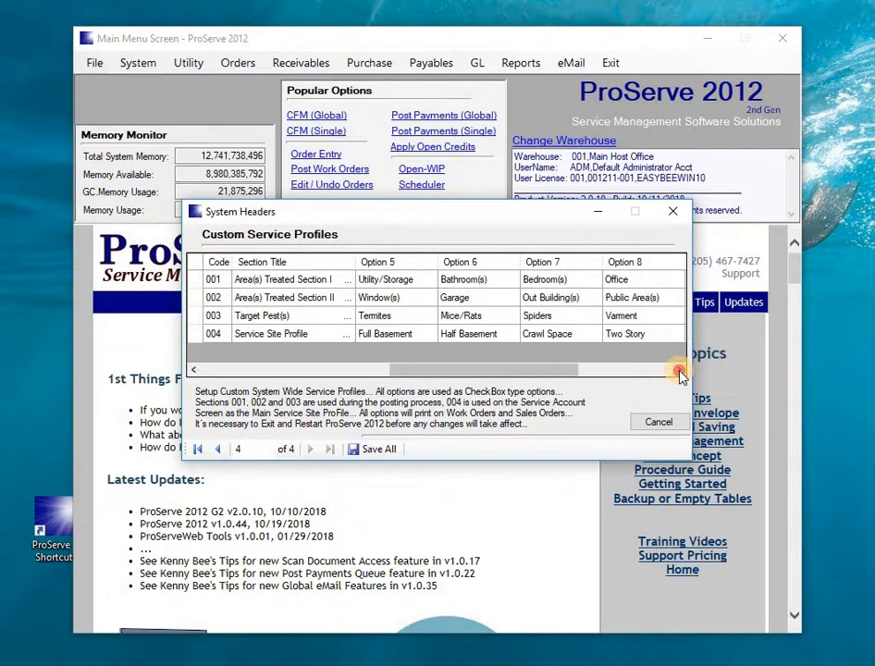
pyautogui.click(680, 370)
pyautogui.click(680, 370)
pyautogui.click(627, 335)
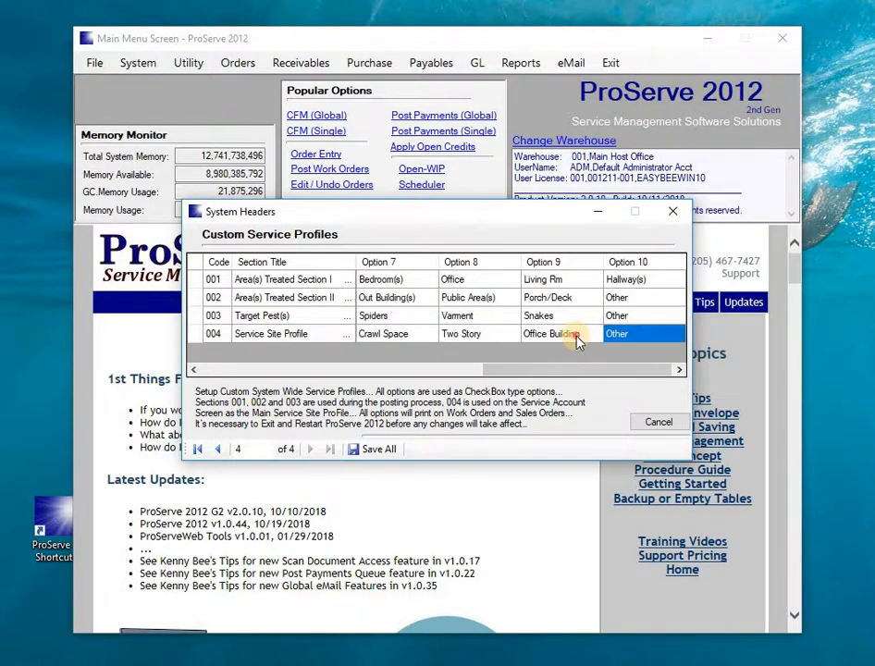
pyautogui.click(564, 336)
pyautogui.click(495, 342)
pyautogui.click(405, 340)
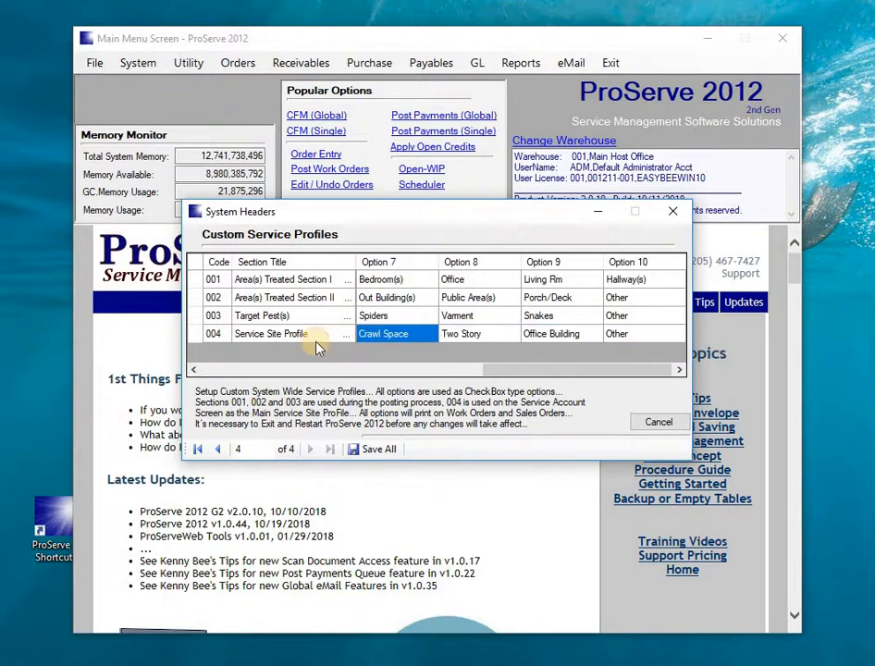
pyautogui.click(317, 342)
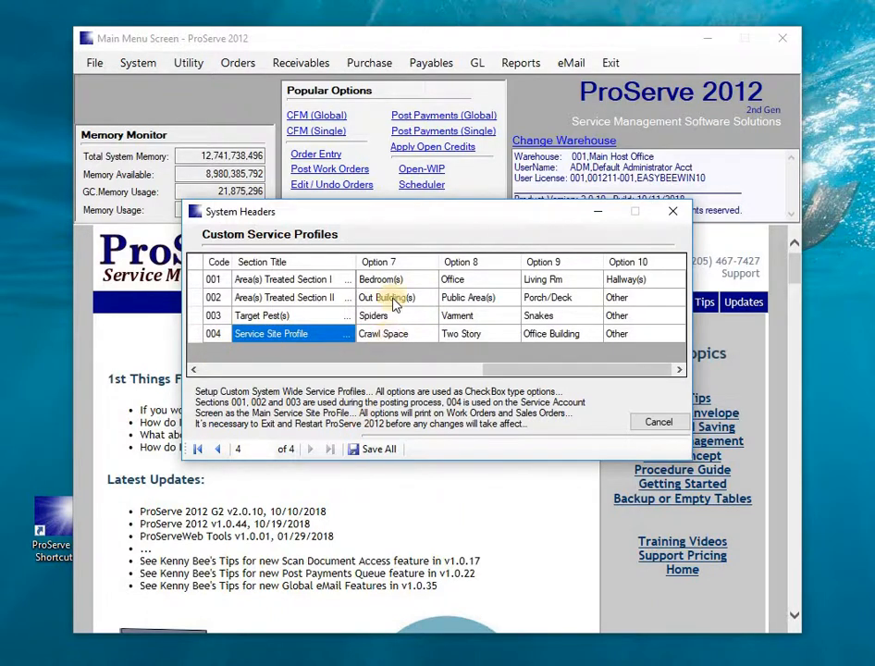
pyautogui.click(677, 212)
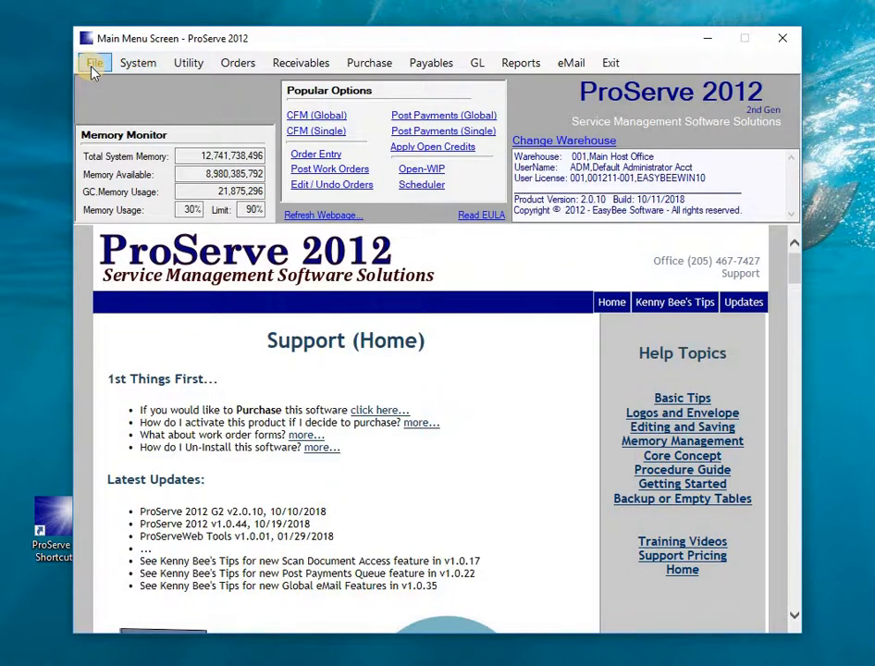
pyautogui.click(308, 139)
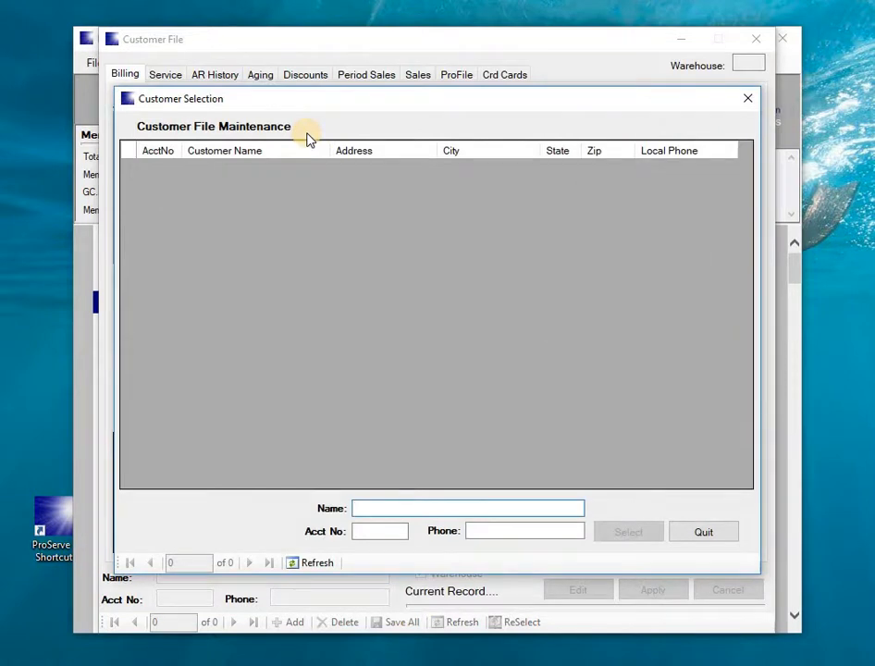
pyautogui.write('AD')
pyautogui.press('Return')
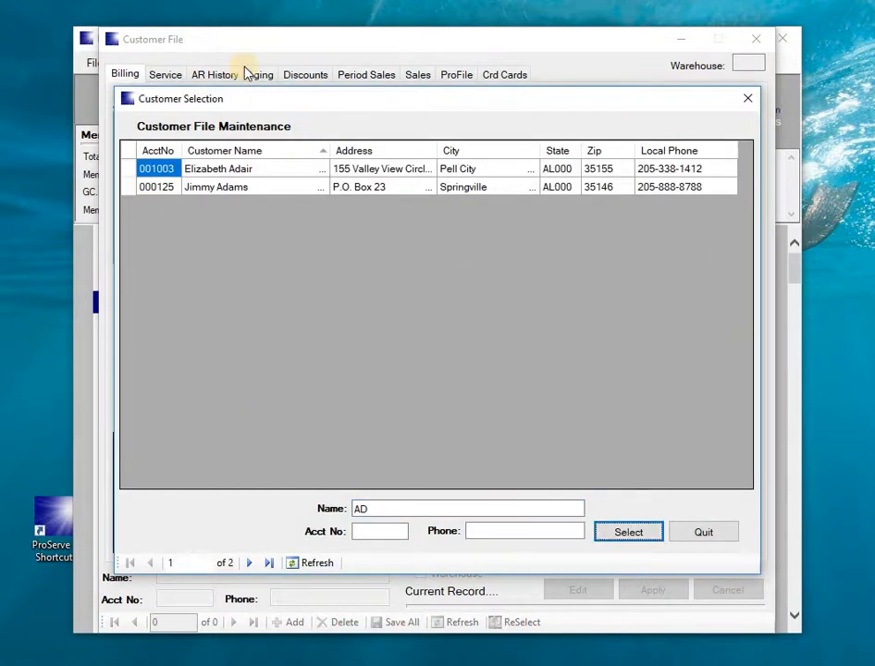
pyautogui.doubleClick(129, 188)
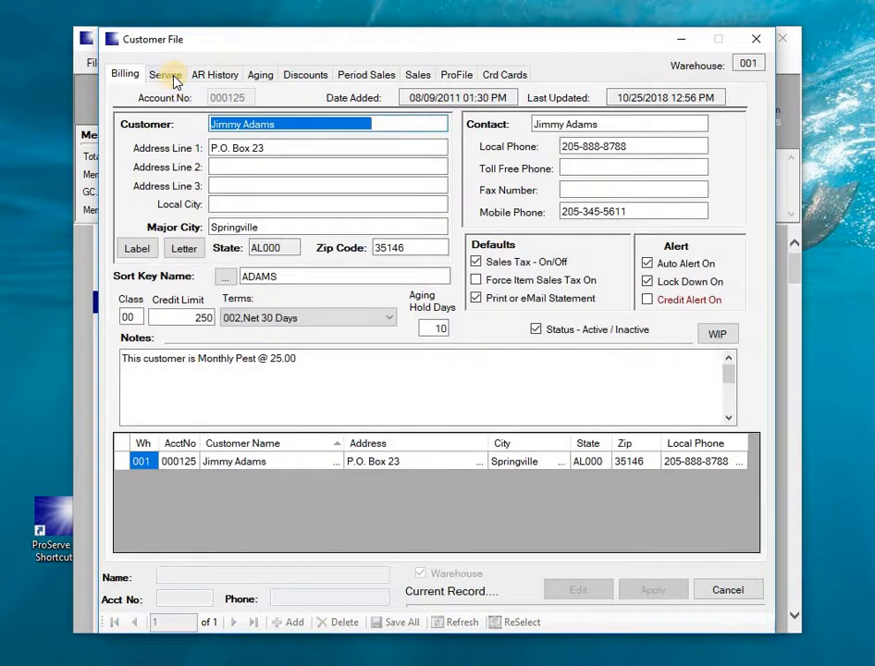
pyautogui.click(167, 74)
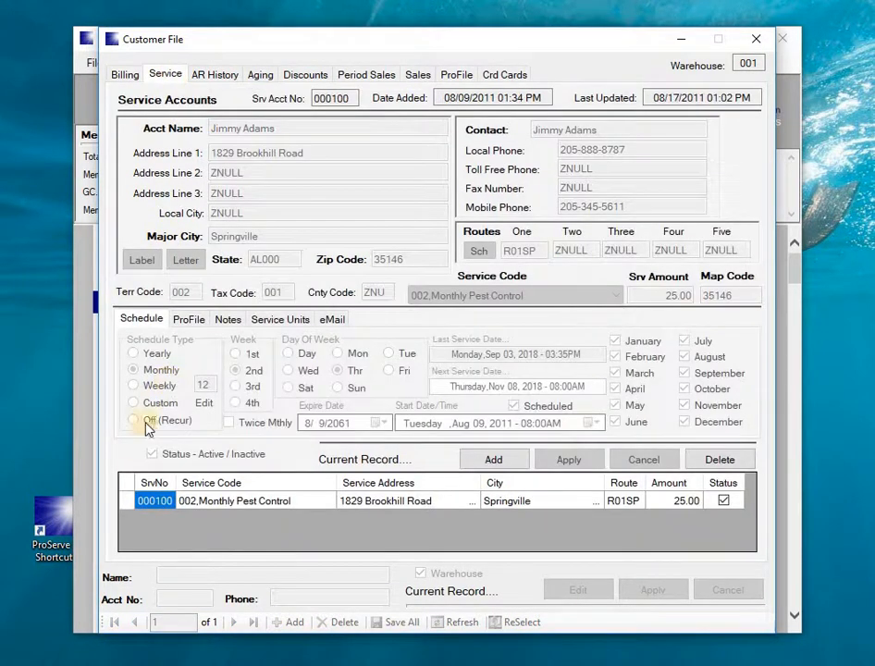
pyautogui.click(128, 504)
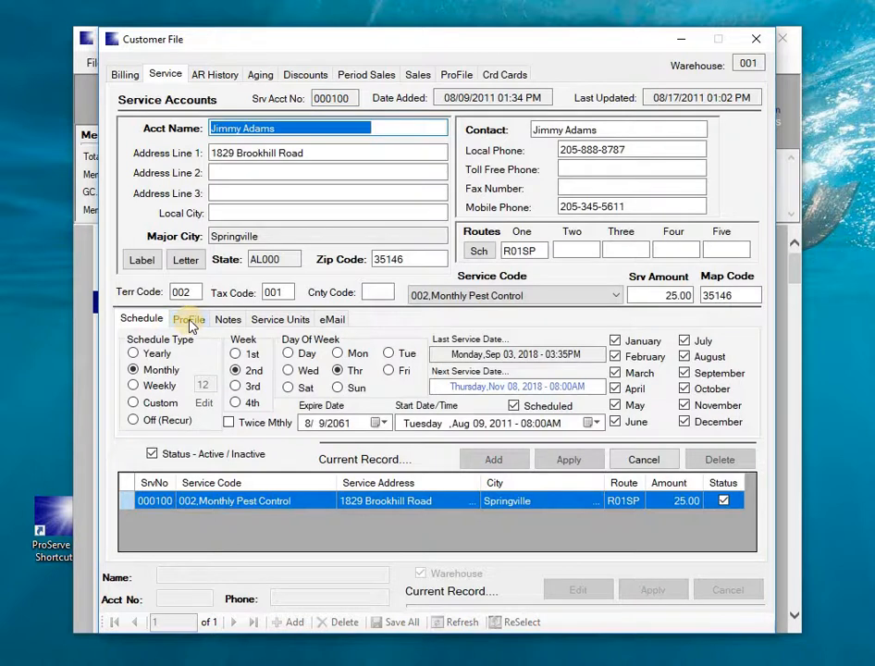
pyautogui.click(190, 321)
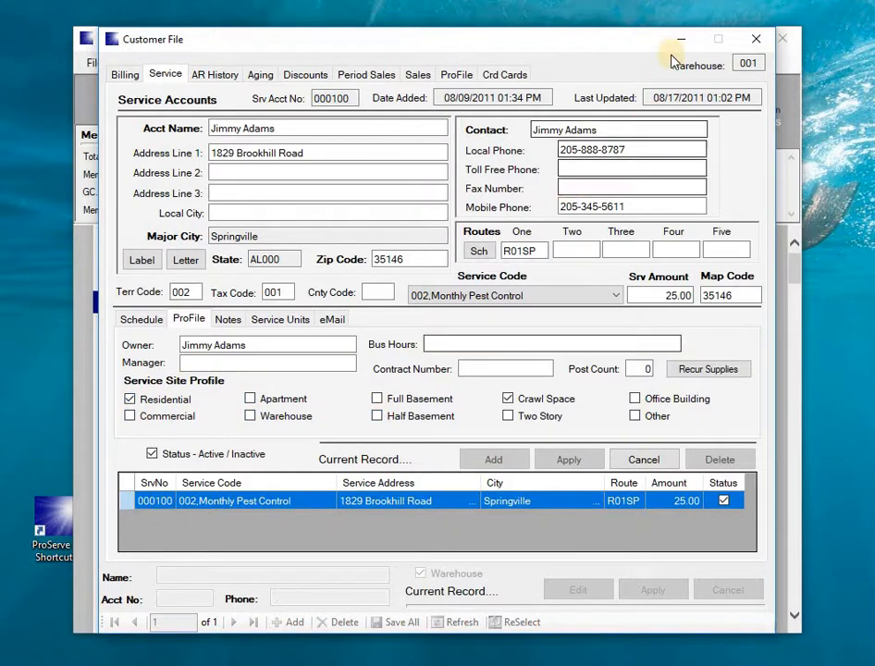
pyautogui.click(756, 45)
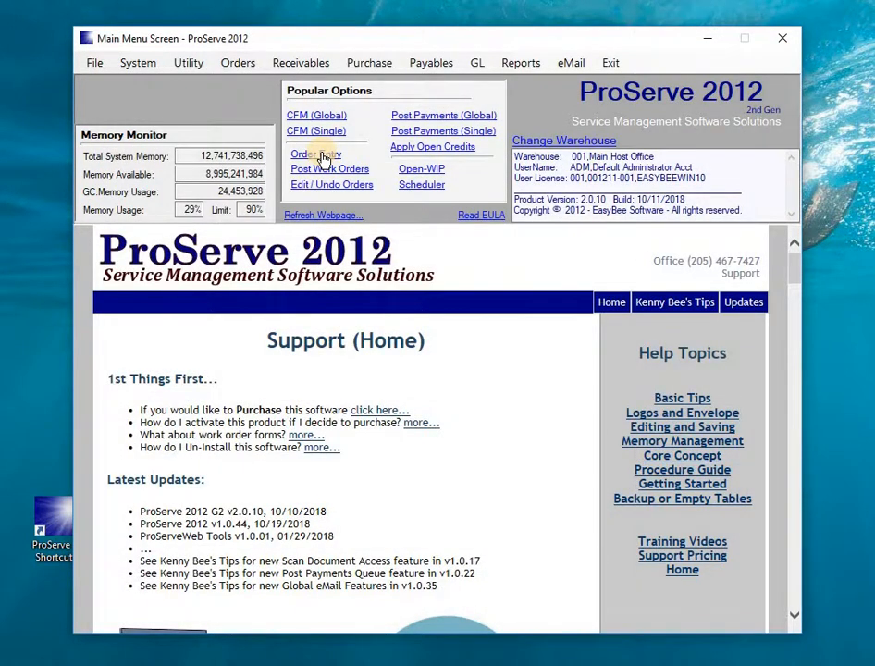
pyautogui.click(324, 159)
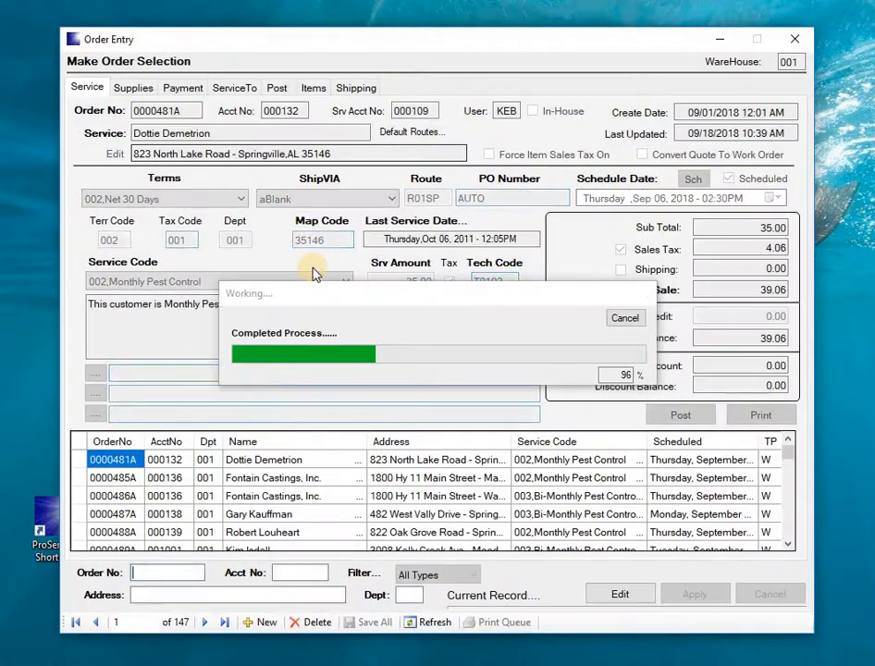
pyautogui.click(798, 42)
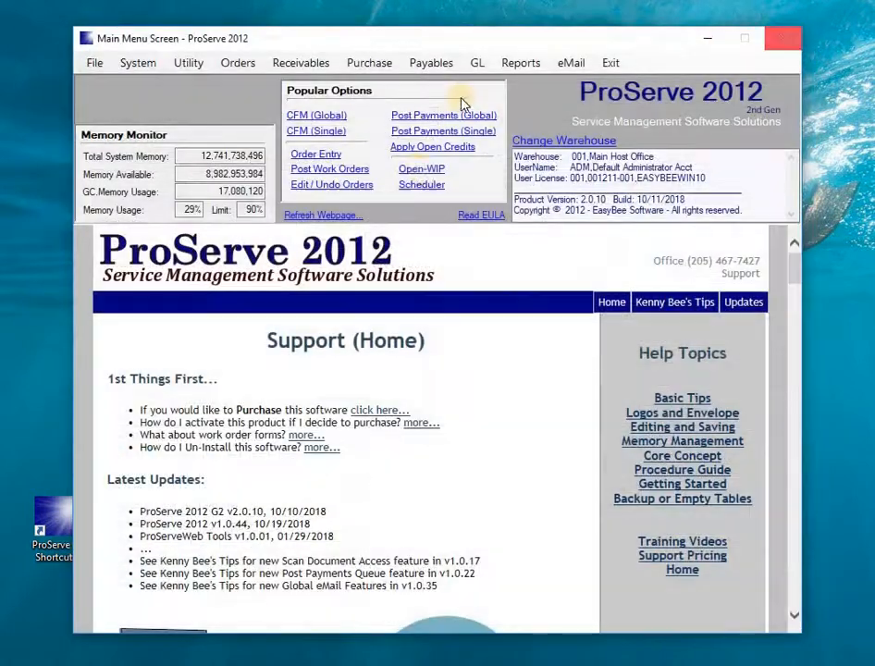
pyautogui.click(331, 169)
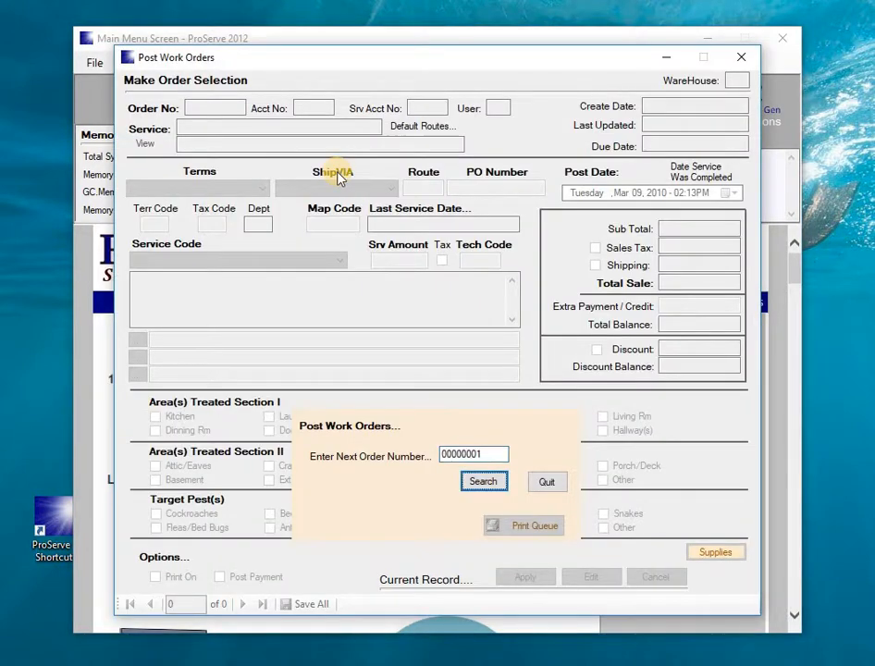
pyautogui.press('Return')
pyautogui.press('y')
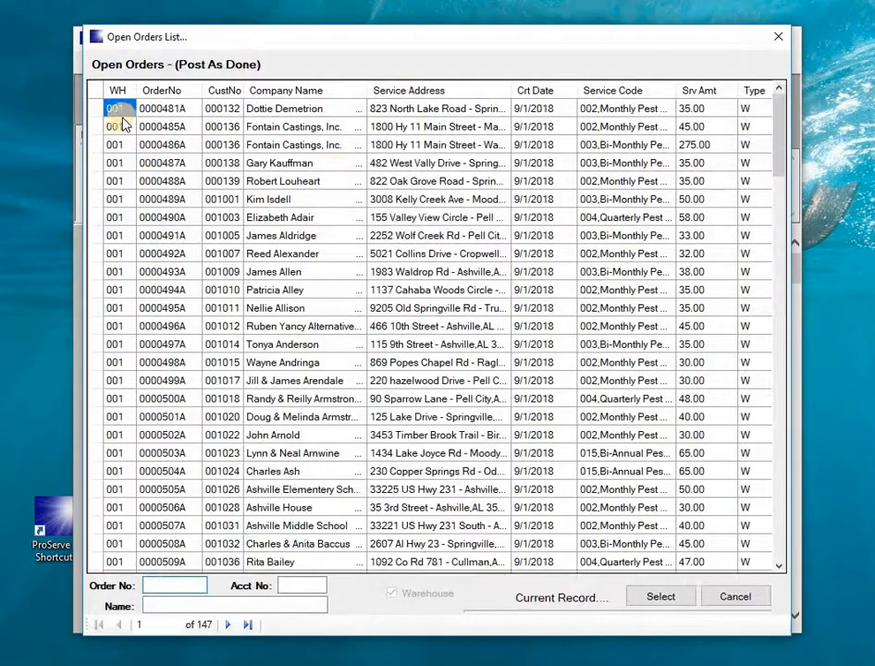
pyautogui.doubleClick(99, 111)
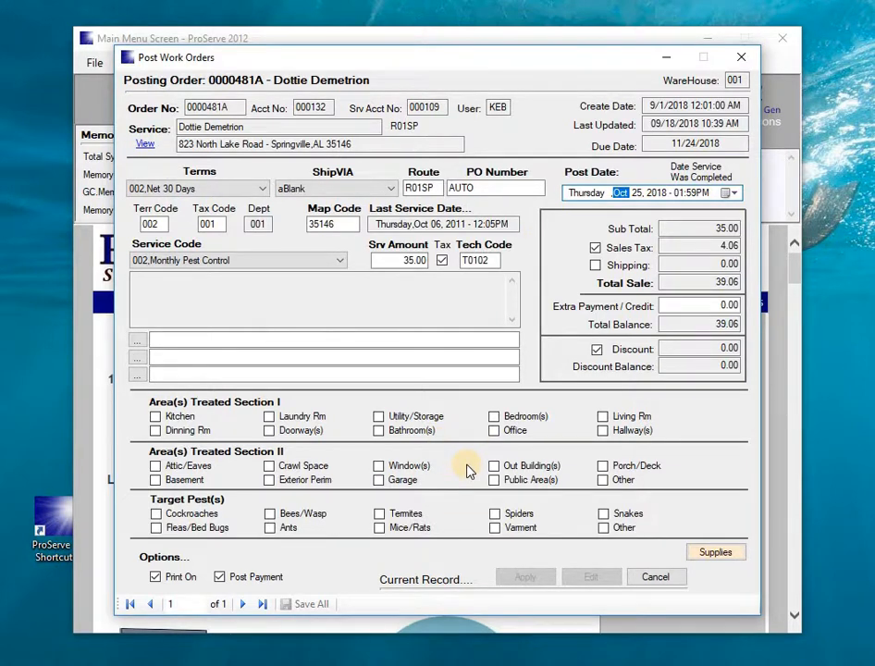
pyautogui.click(740, 61)
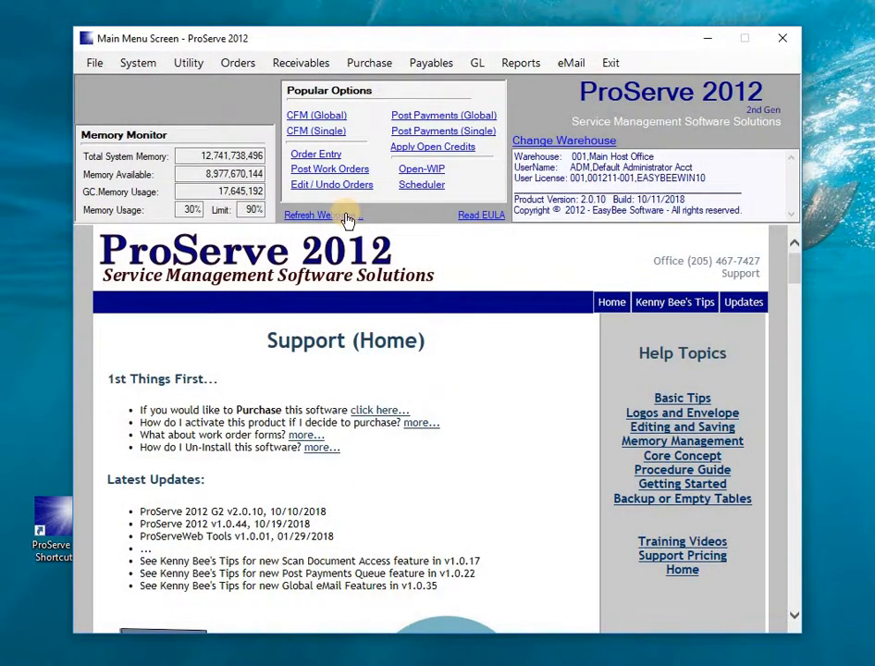
pyautogui.click(418, 171)
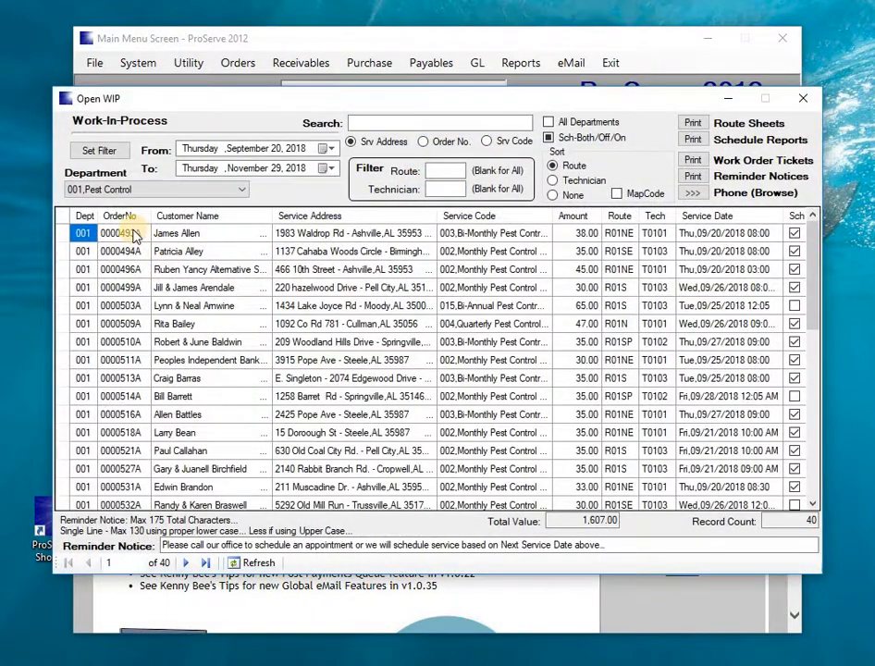
pyautogui.doubleClick(130, 234)
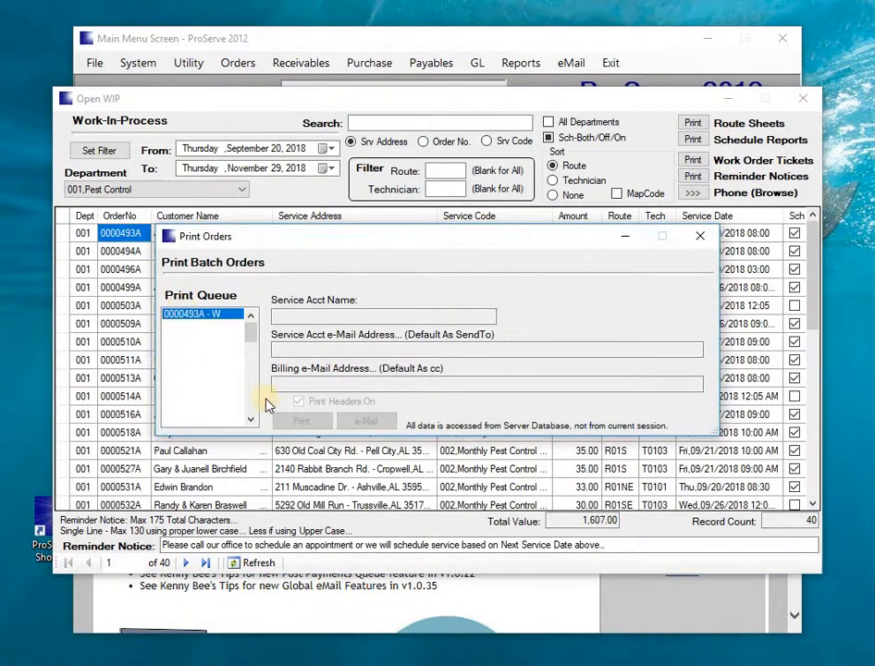
pyautogui.click(296, 421)
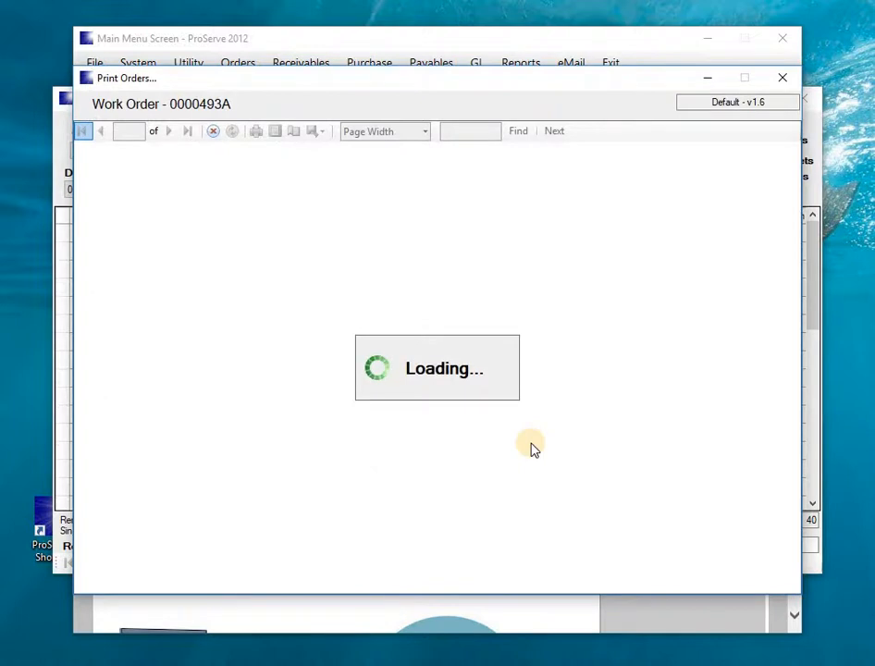
pyautogui.moveTo(796, 242); pyautogui.dragTo(803, 363)
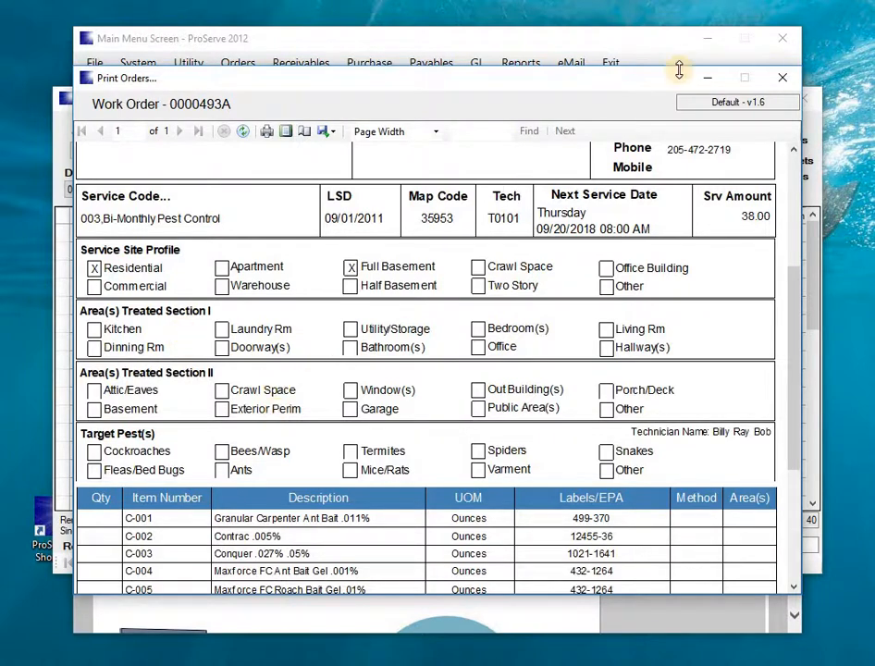
pyautogui.click(782, 78)
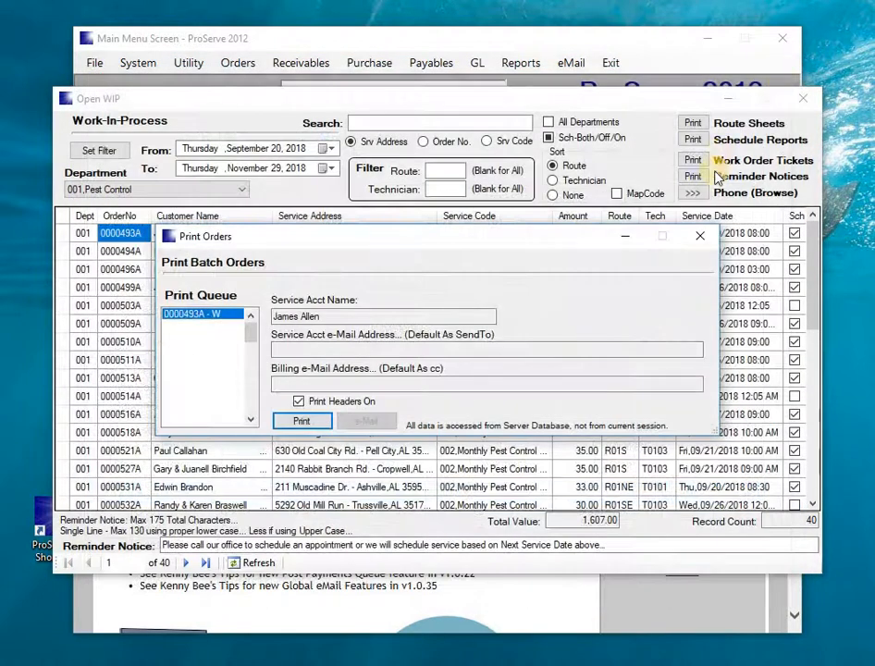
pyautogui.click(701, 237)
pyautogui.click(801, 98)
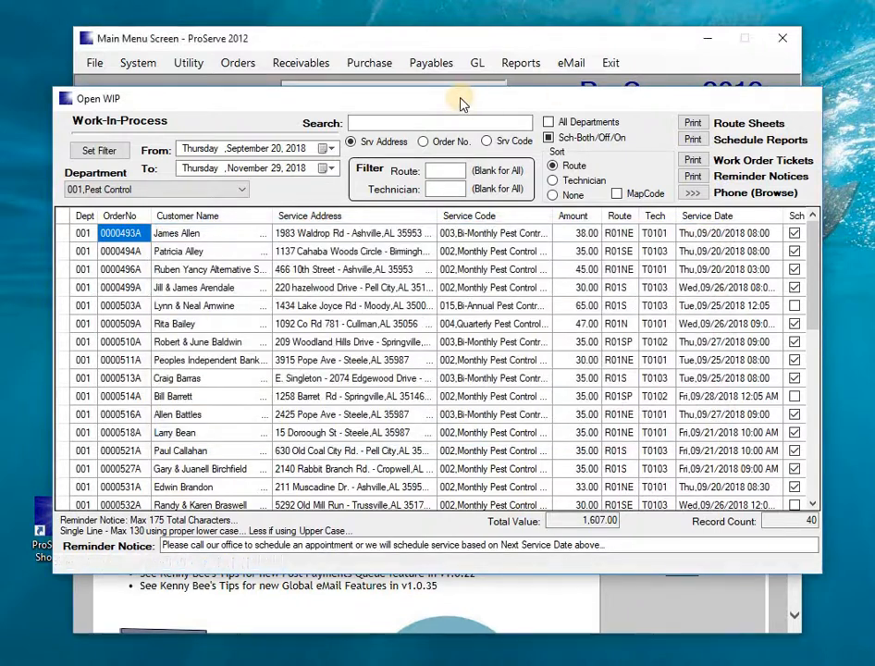
pyautogui.click(139, 63)
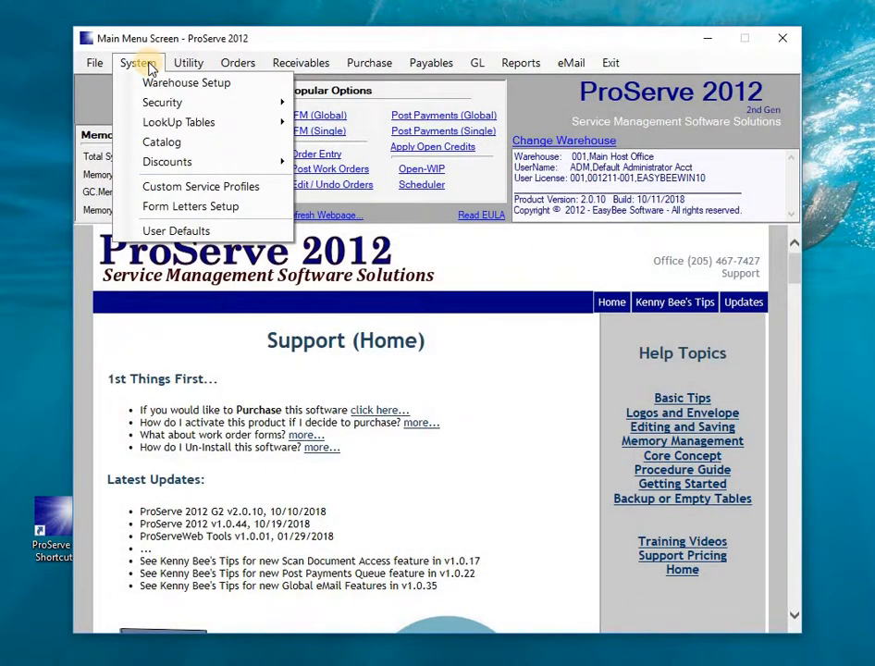
pyautogui.click(176, 231)
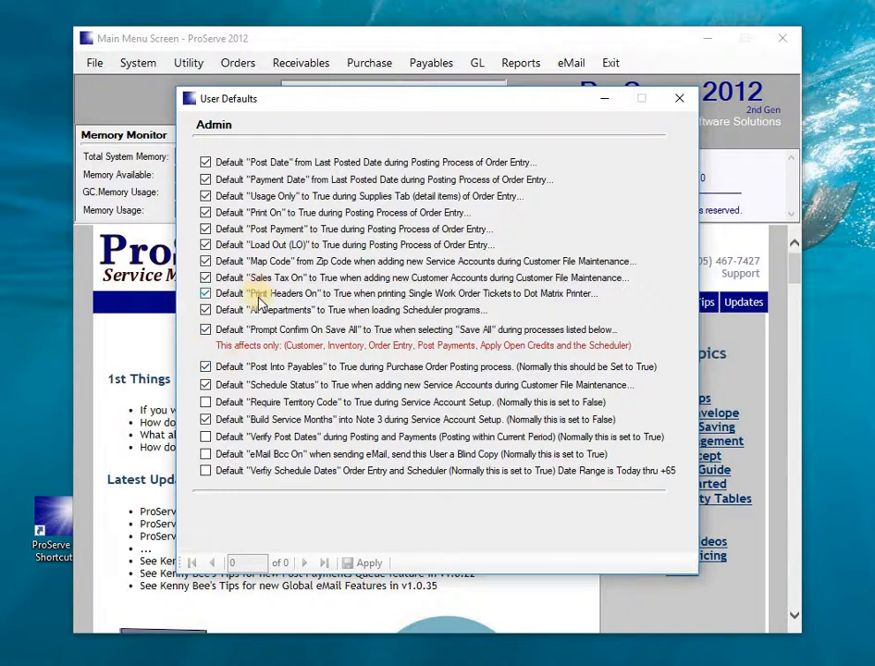
pyautogui.click(683, 101)
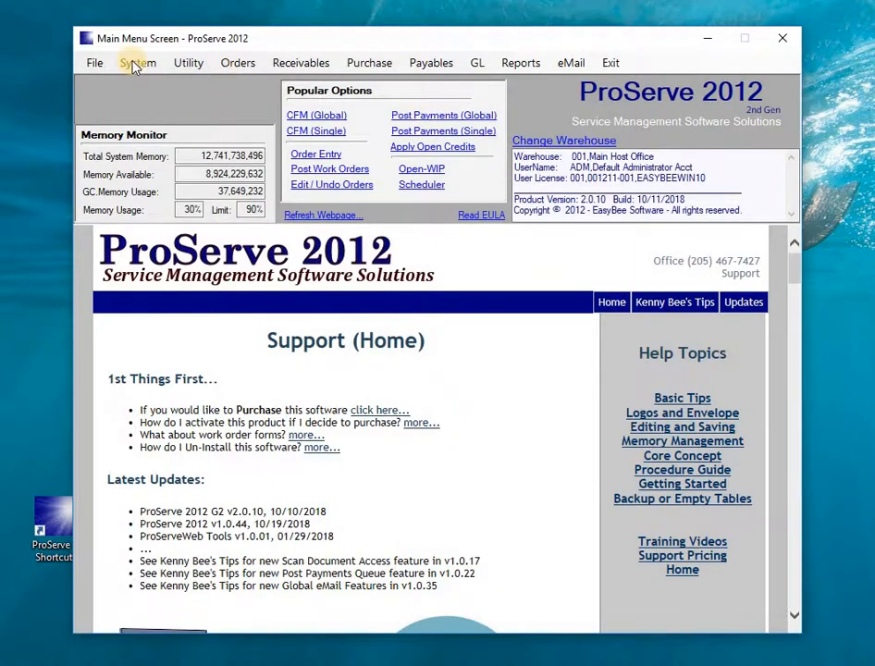
pyautogui.click(135, 64)
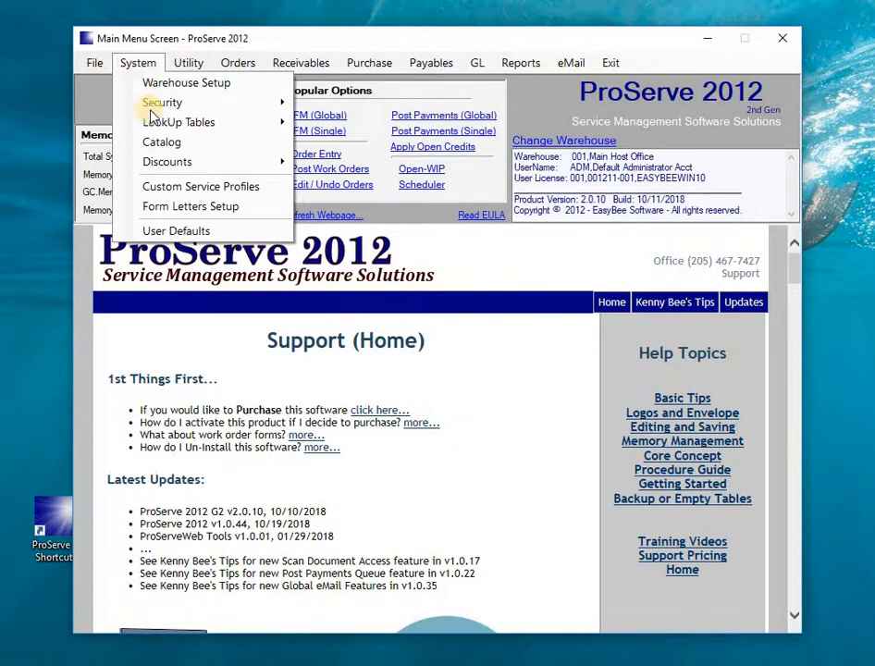
pyautogui.moveTo(152, 124)
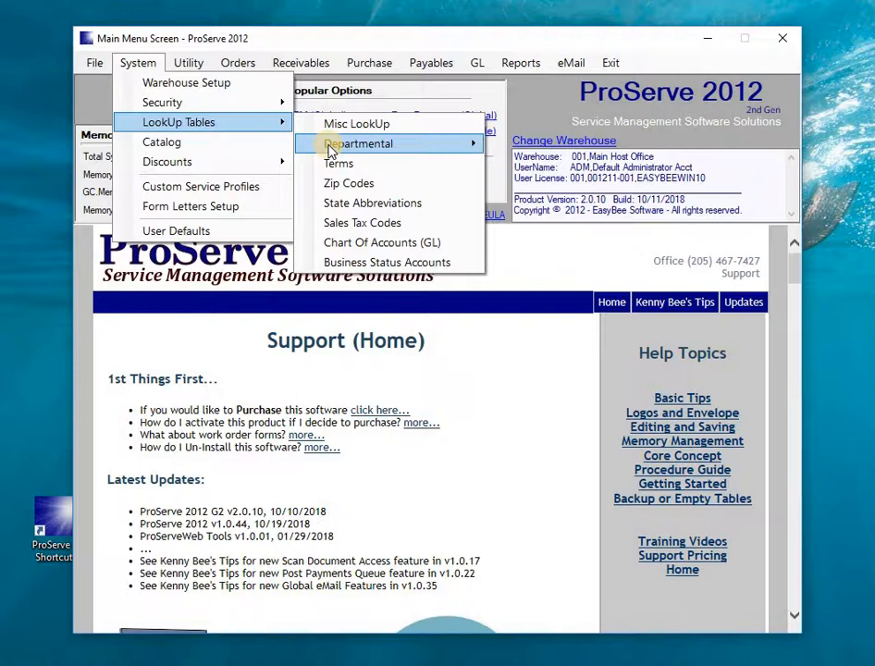
pyautogui.moveTo(331, 151)
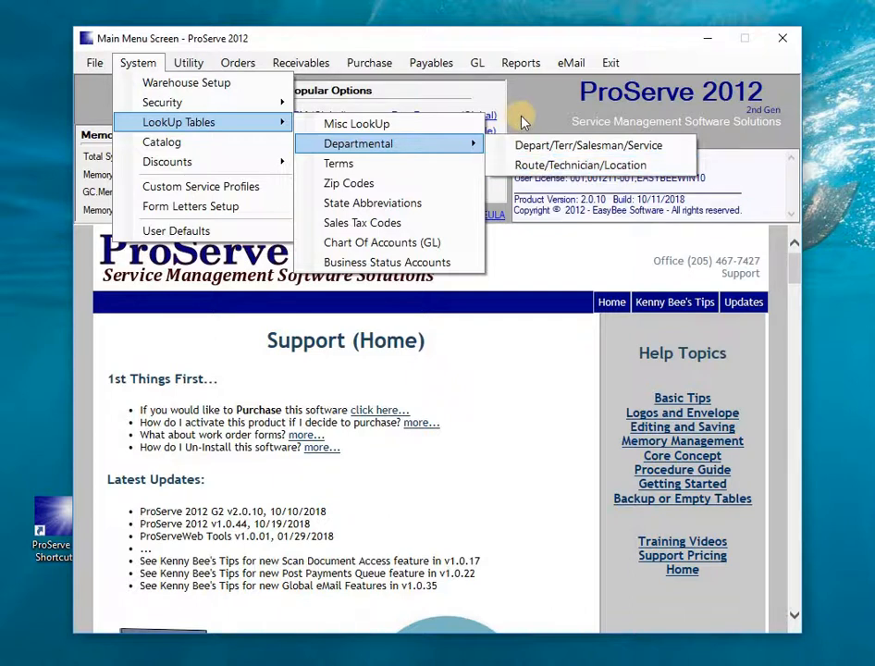
pyautogui.click(523, 121)
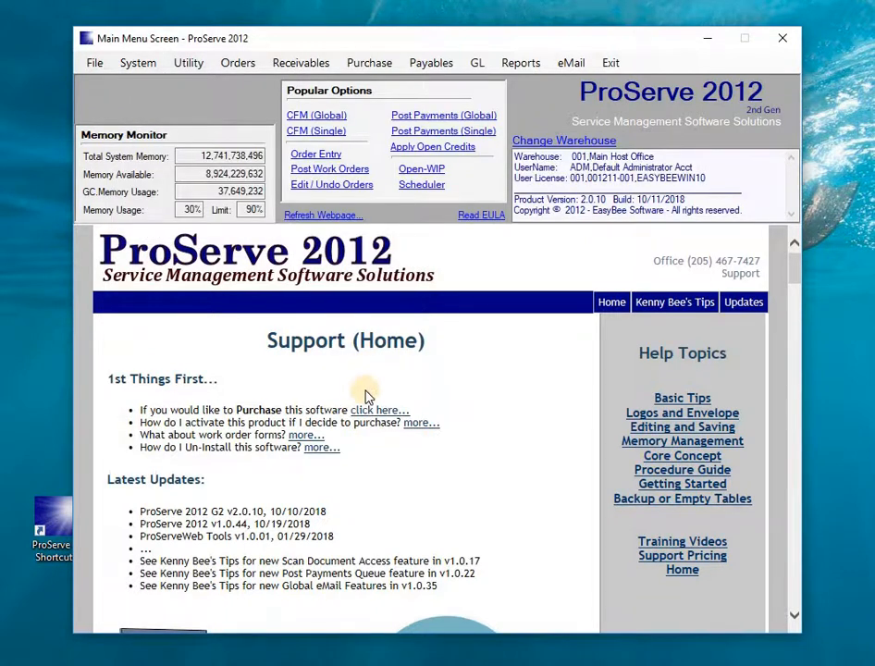